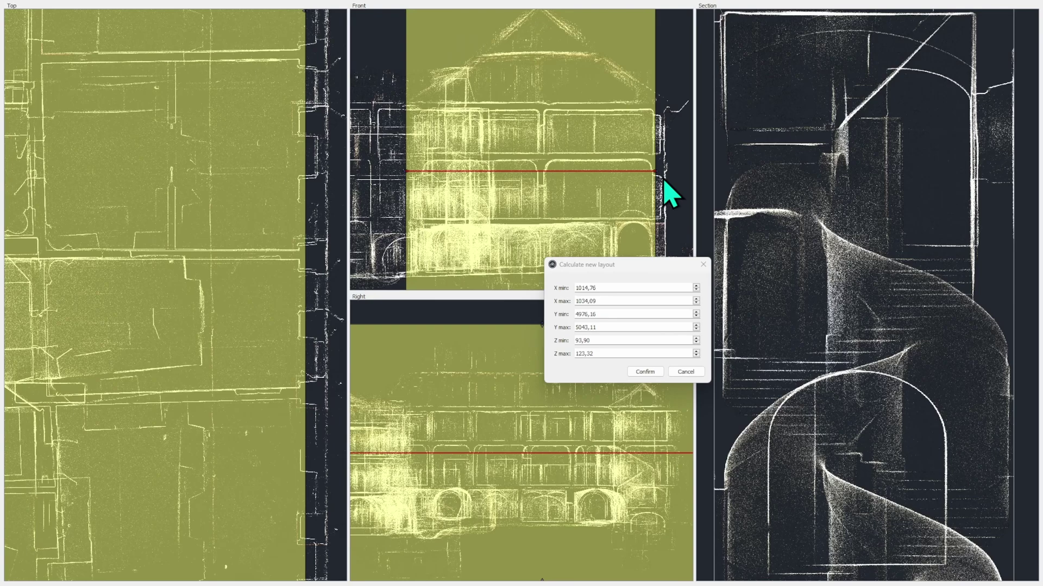
Step: Widen the layout band across the facade in the X-ray Front view
left_click_drag(648, 176, 673, 185)
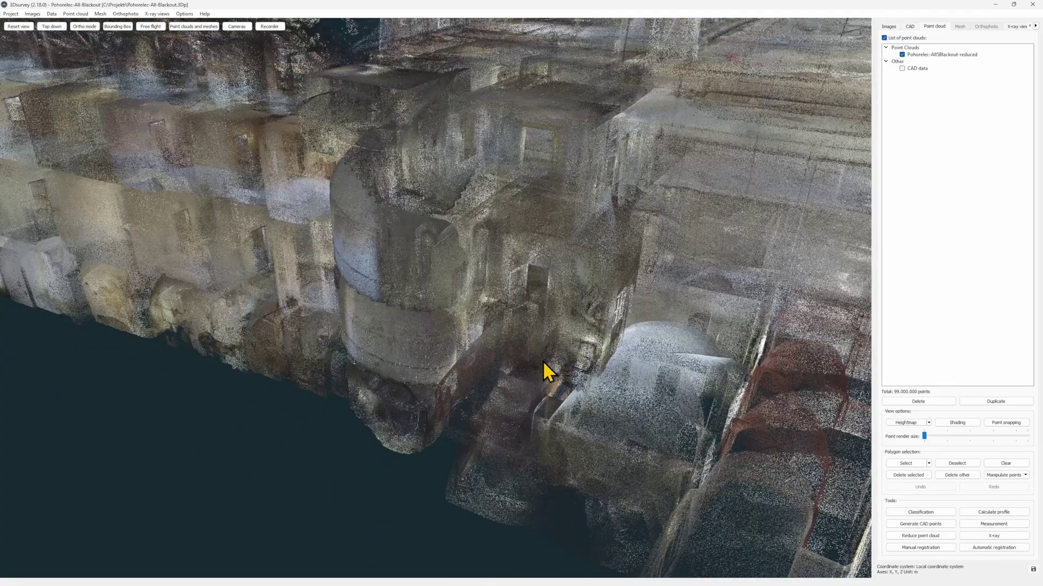
scroll(546, 372, "down", 5)
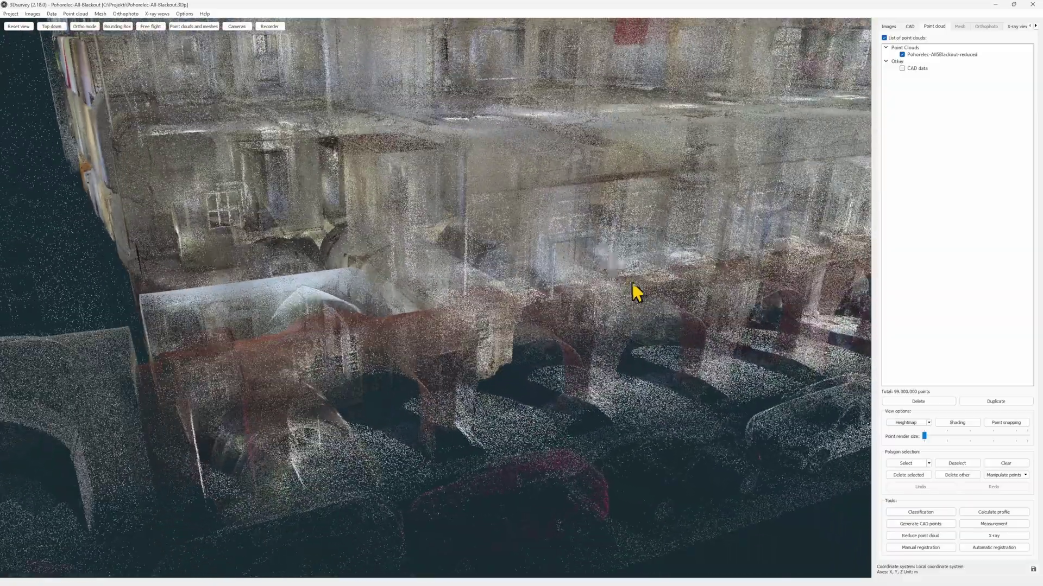
scroll(676, 393, "down", 5)
left_click_drag(668, 400, 542, 331)
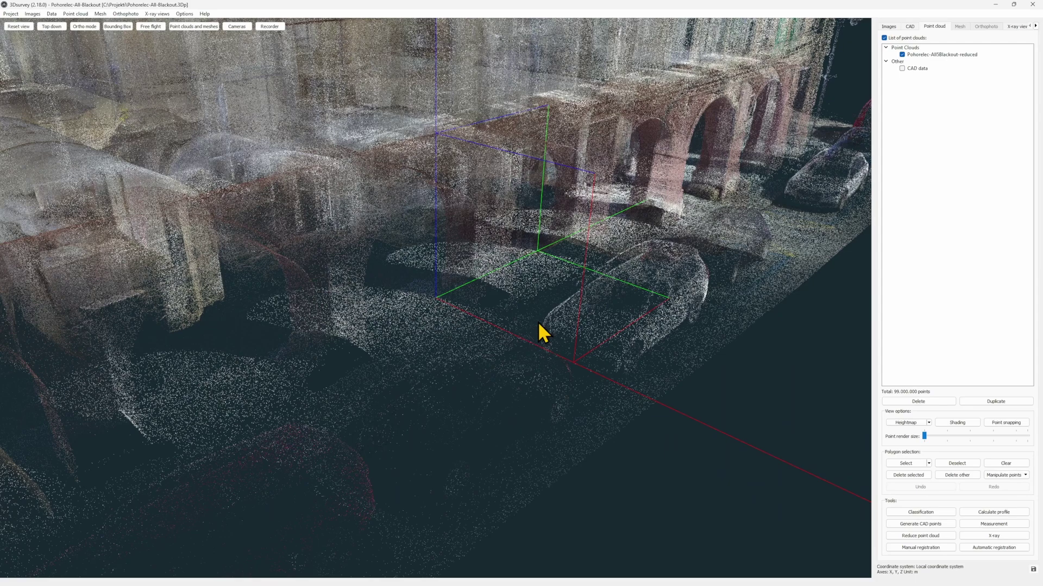
scroll(537, 325, "up", 3)
scroll(534, 325, "down", 3)
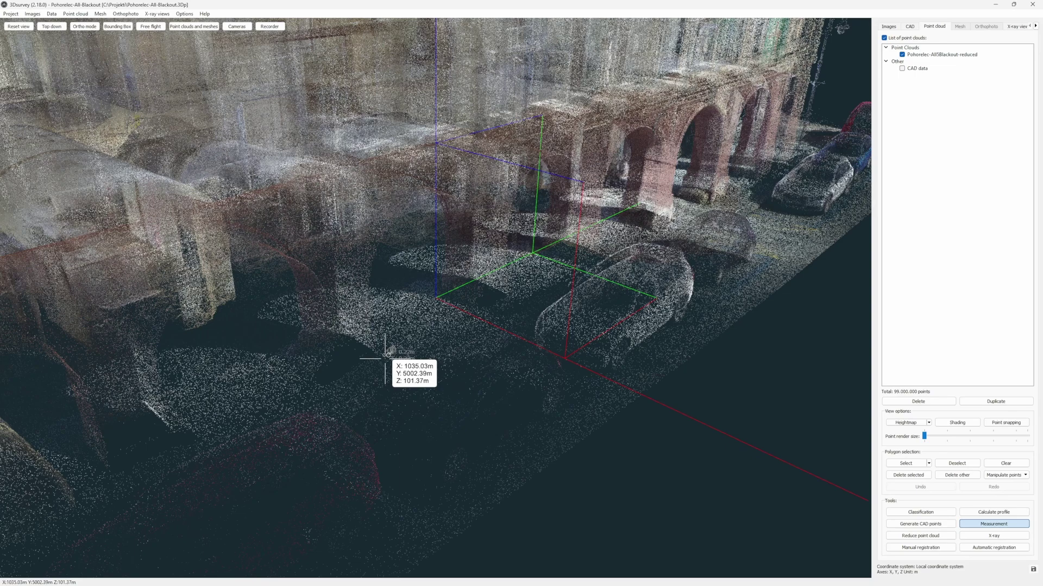
left_click(323, 387)
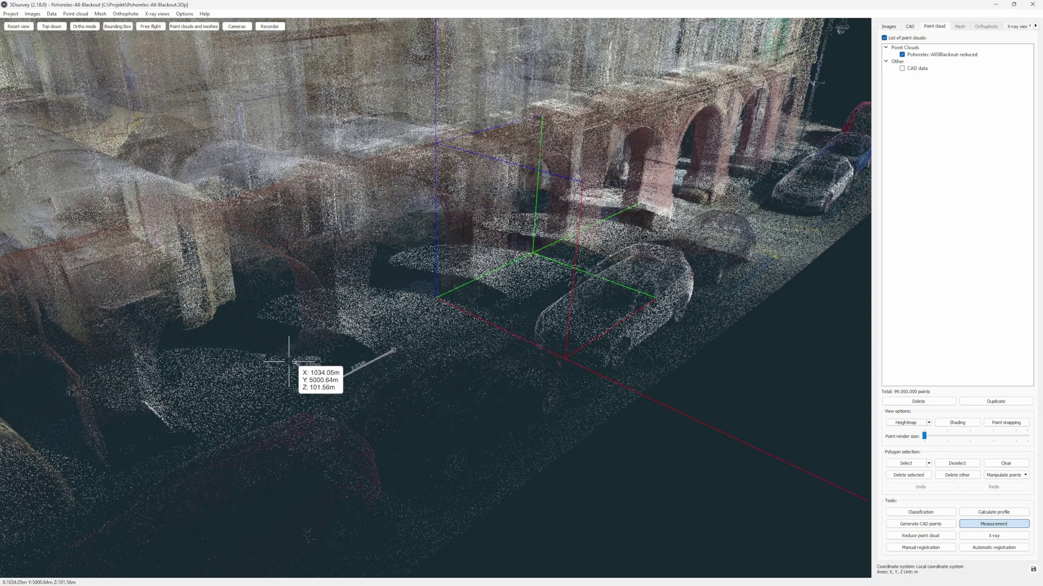
scroll(282, 372, "up", 3)
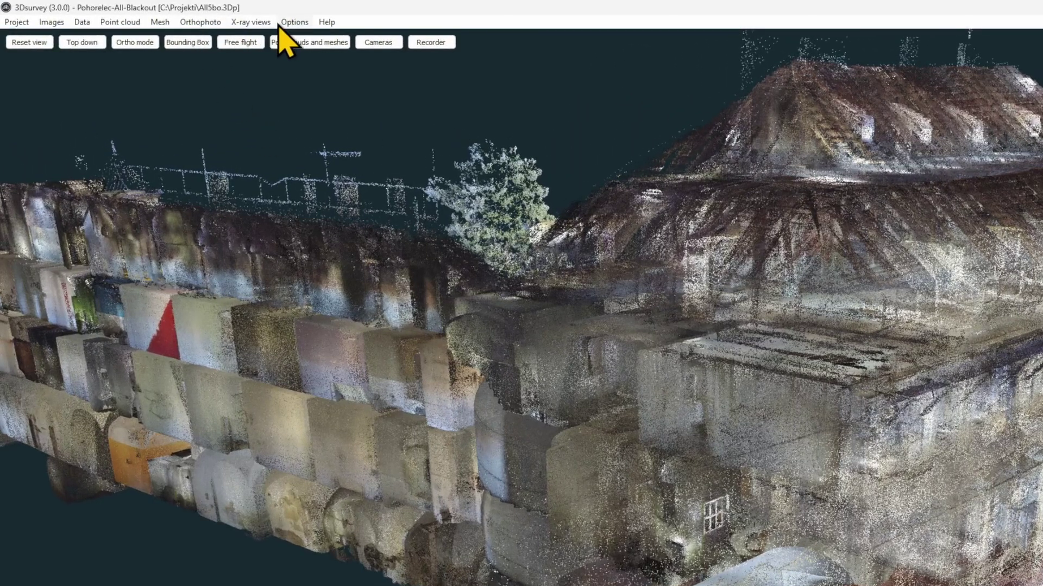
Step: Calculate new X-ray views of the AllS-reduced cloud at a 0,5 cm/px target resolution
left_click(251, 22)
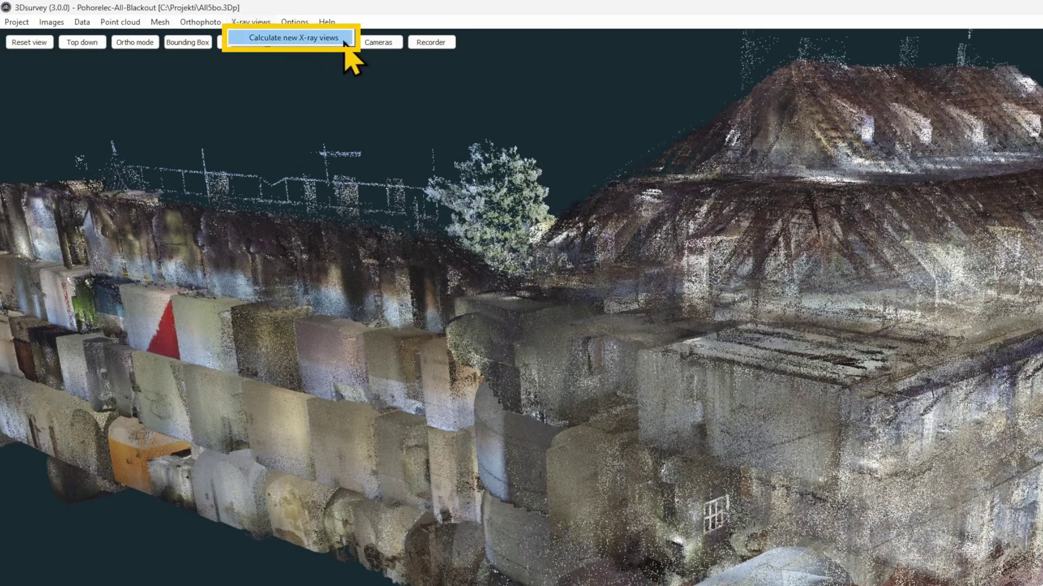
left_click(325, 38)
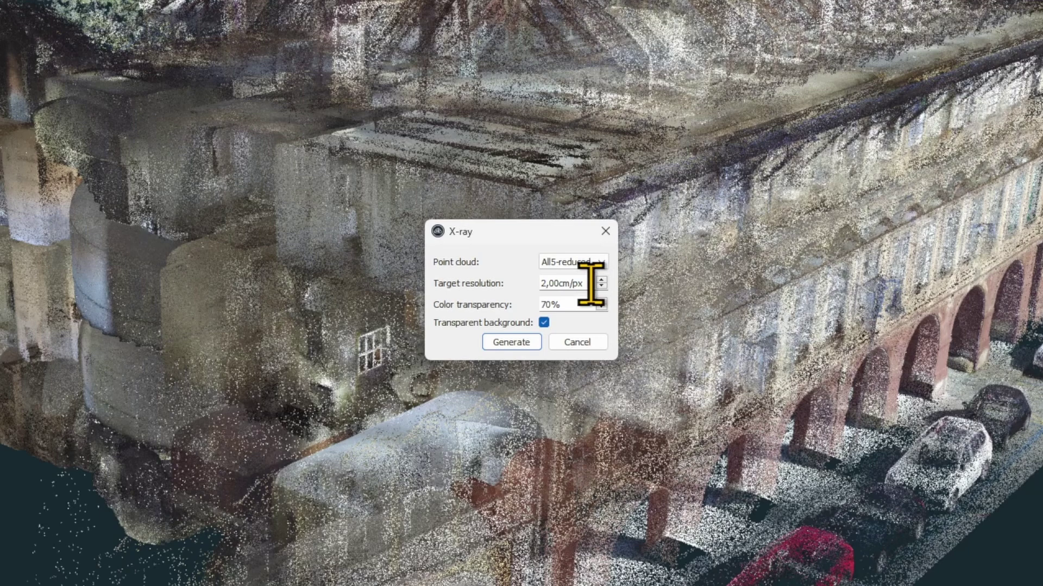
left_click_drag(591, 282, 527, 280)
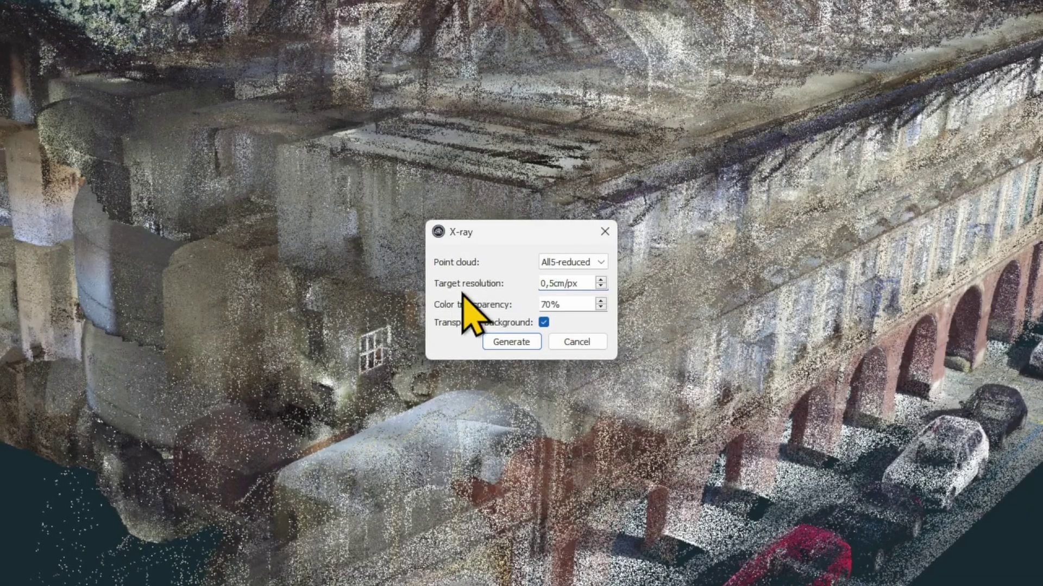
left_click(527, 348)
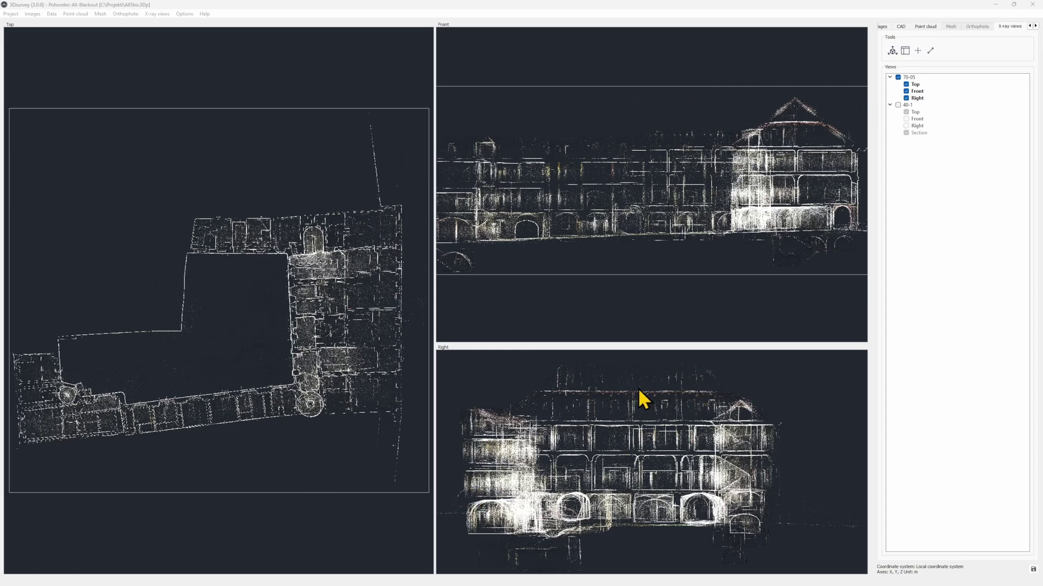
Step: Switch to the 3D point cloud panel and zoom around the Top view's floor plan
left_click(880, 26)
left_click(936, 26)
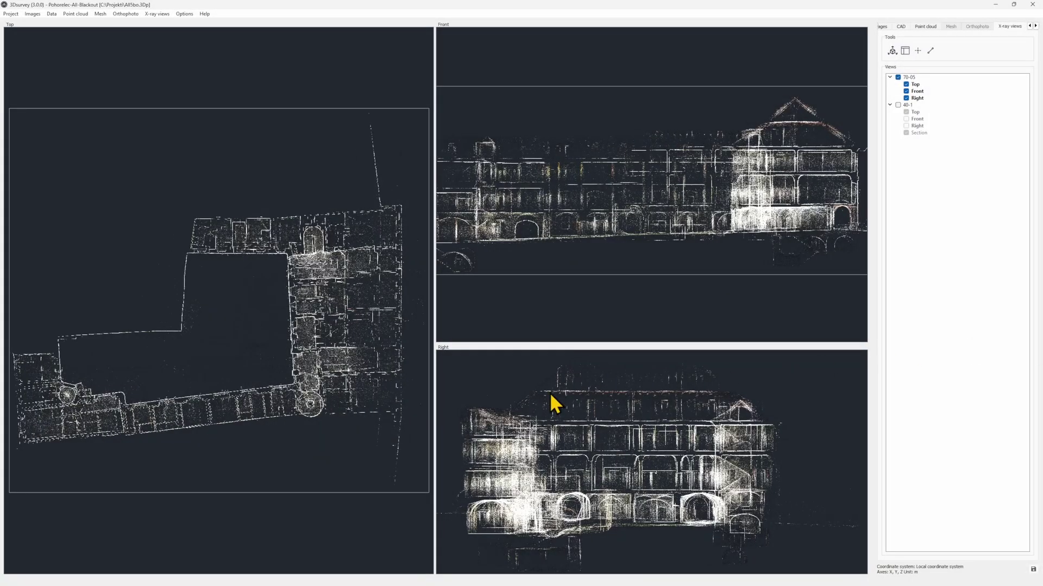
scroll(216, 369, "up", 2)
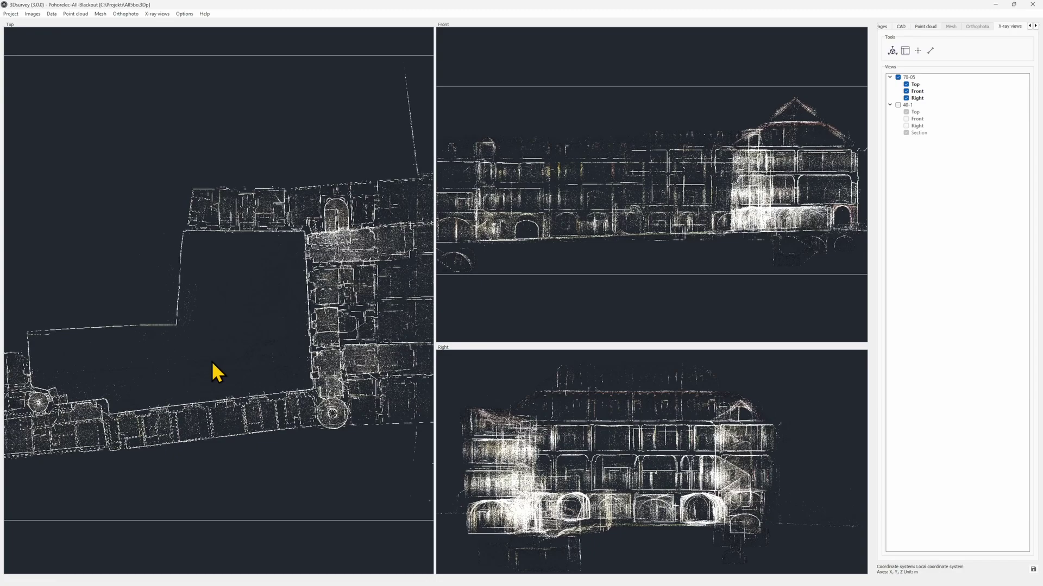
scroll(315, 400, "up", 4)
scroll(379, 438, "up", 3)
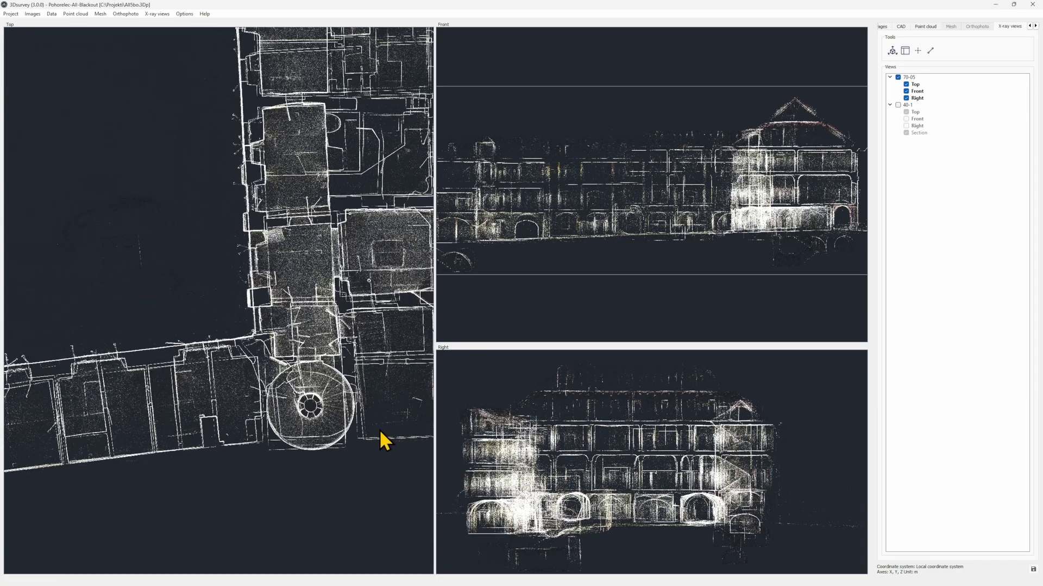
scroll(391, 391, "up", 3)
scroll(286, 364, "up", 2)
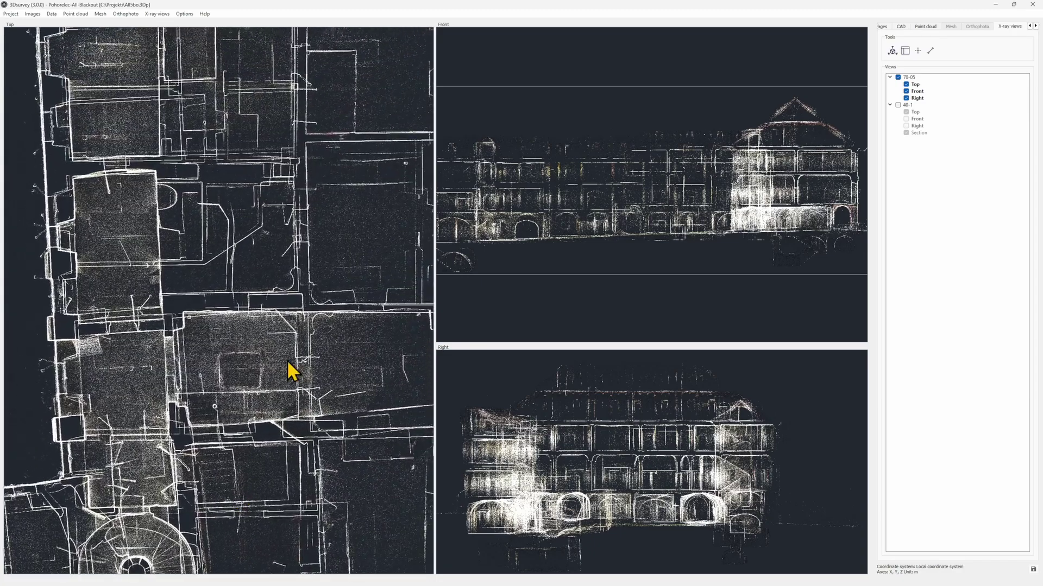
scroll(261, 441, "up", 4)
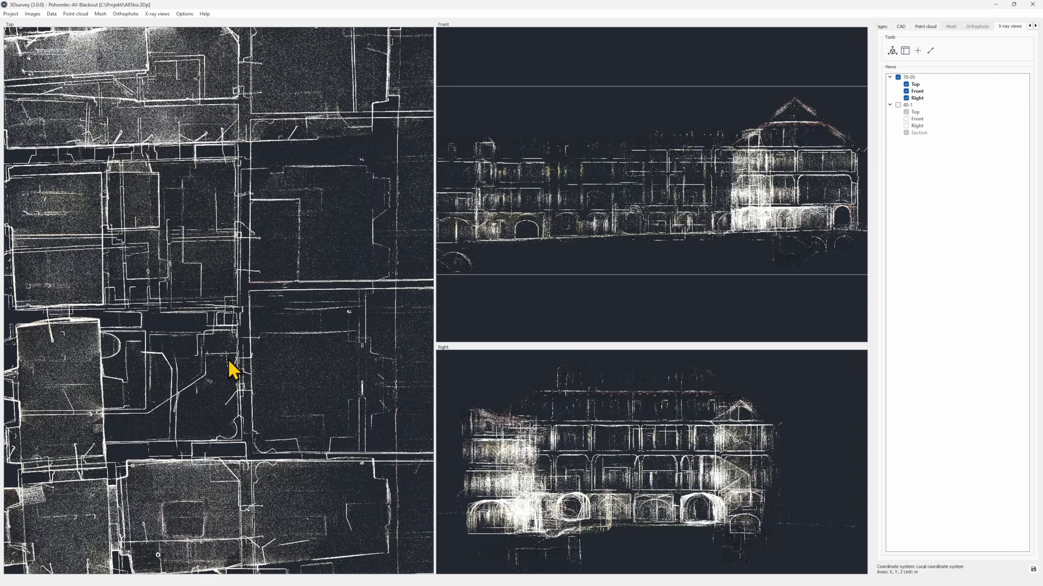
scroll(229, 361, "up", 2)
scroll(286, 477, "up", 3)
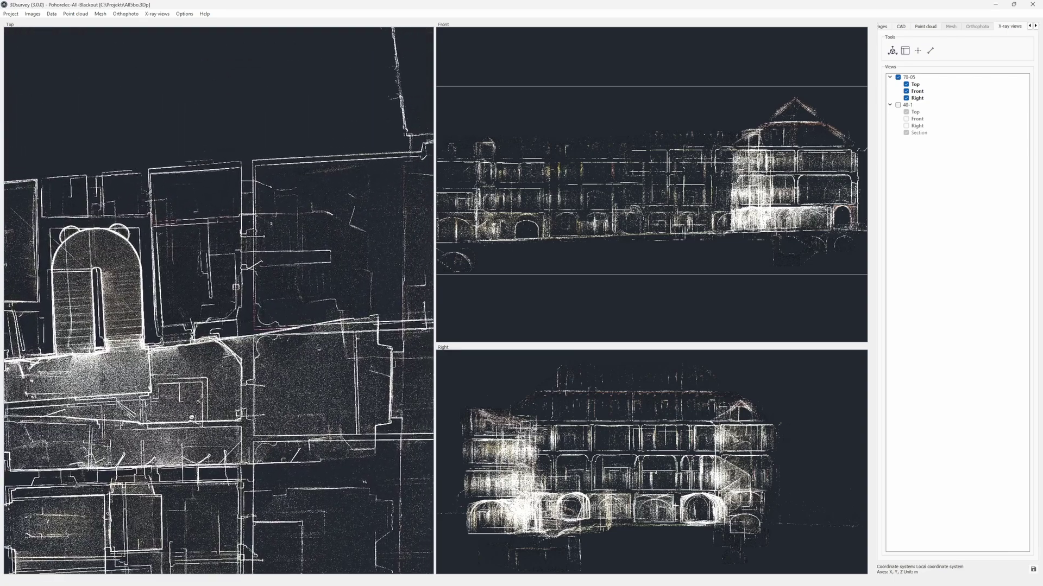
scroll(286, 404, "down", 5)
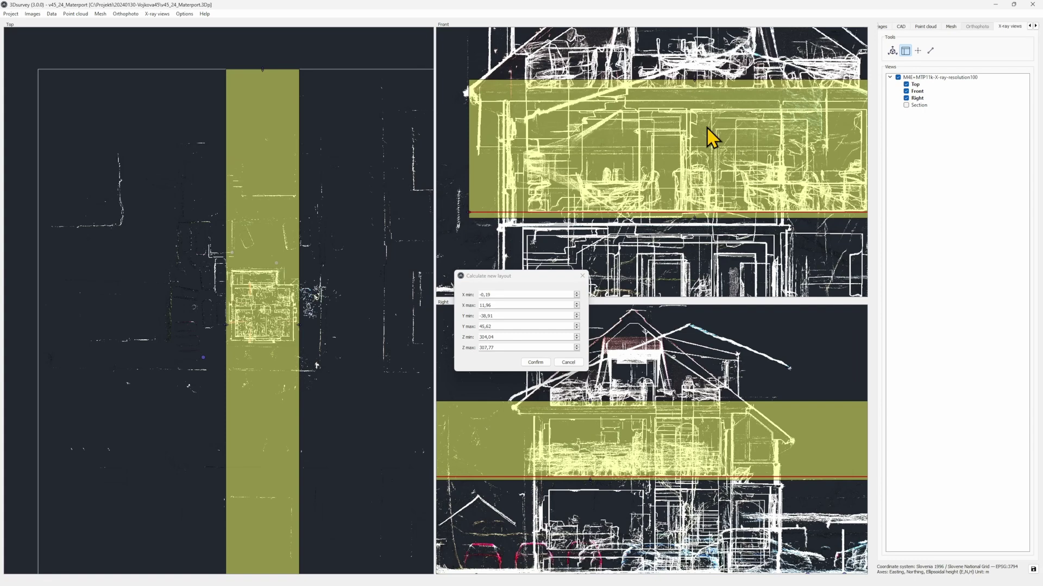
Step: Lower the layout's top height to 307,04 and confirm the new layout
left_click_drag(694, 80, 698, 107)
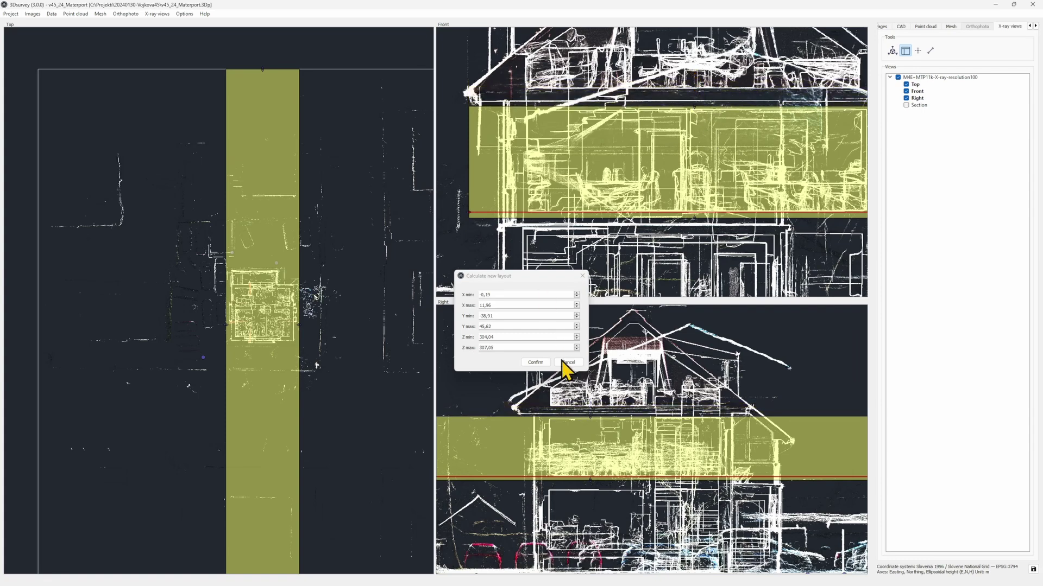
left_click(535, 362)
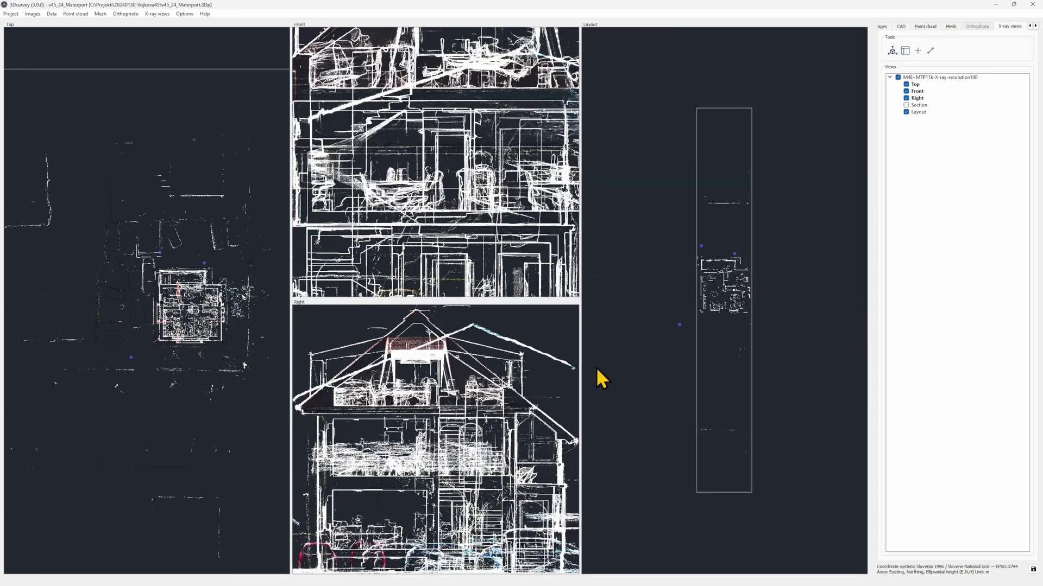
scroll(728, 283, "up", 10)
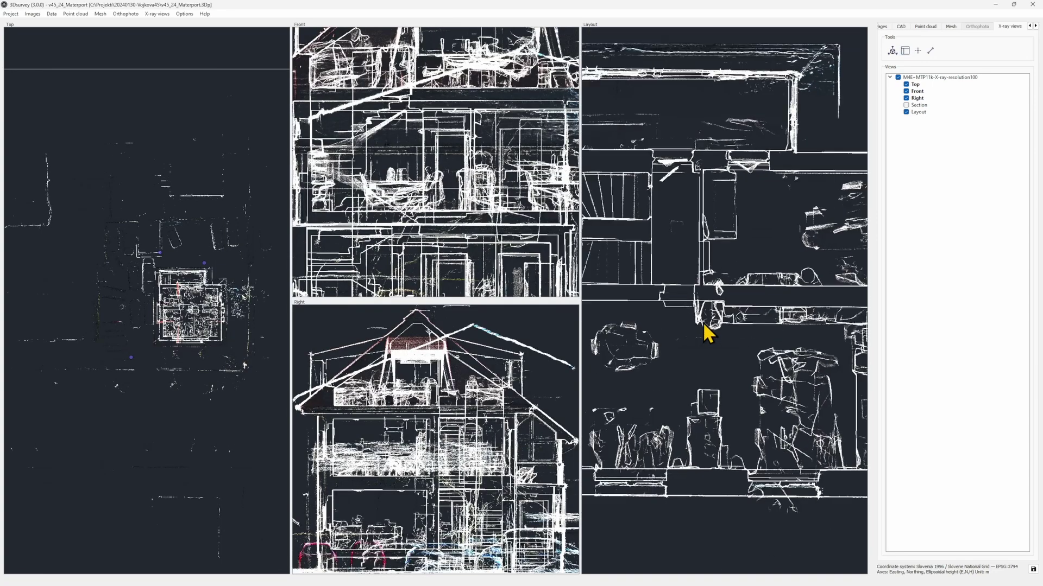
scroll(702, 329, "down", 8)
scroll(135, 368, "up", 4)
Step: Create sections along the building's lower and right walls, trimming the band to the building
key("l")
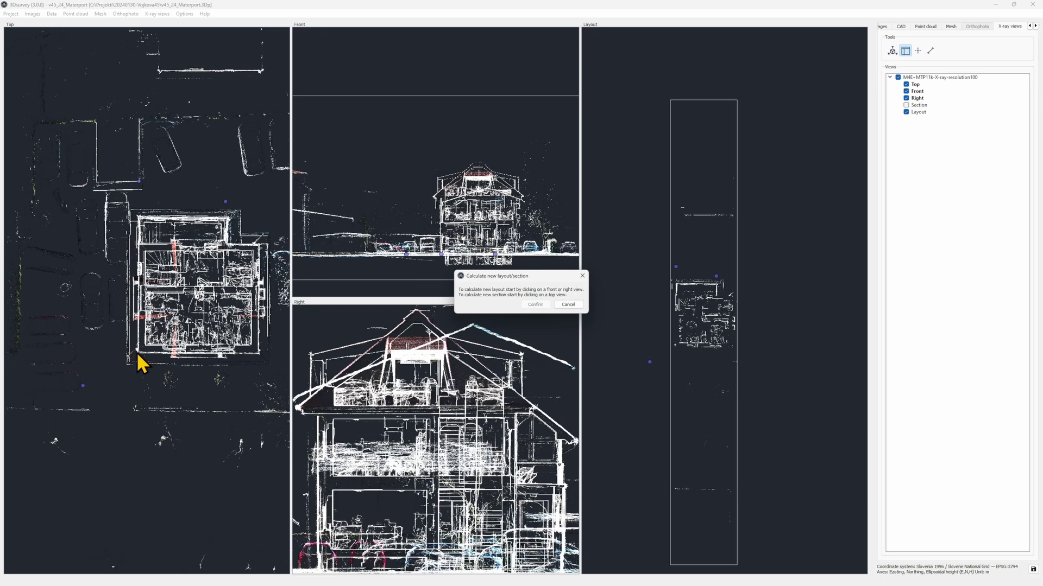
left_click_drag(138, 354, 266, 354)
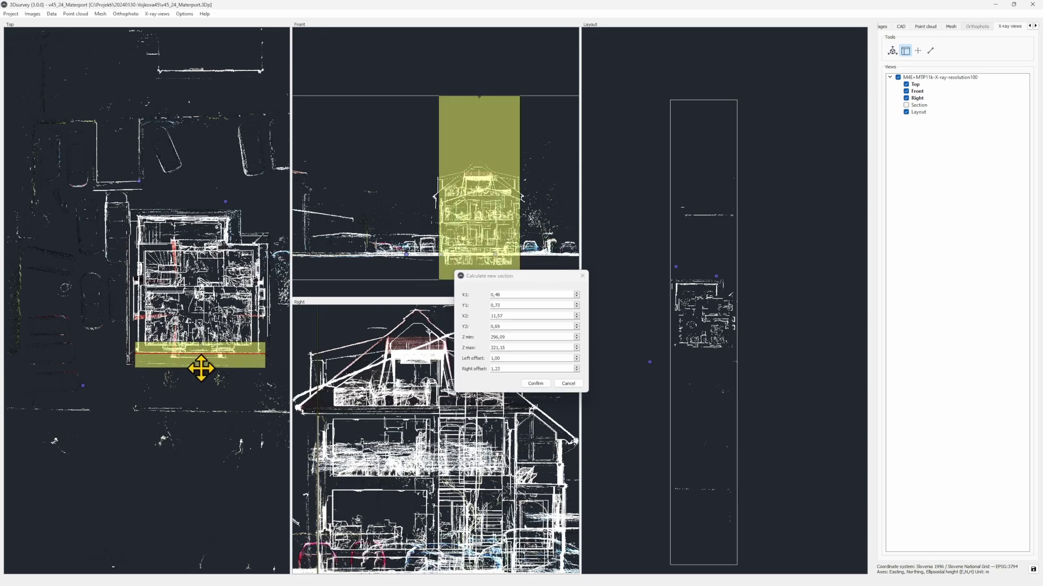
left_click(536, 383)
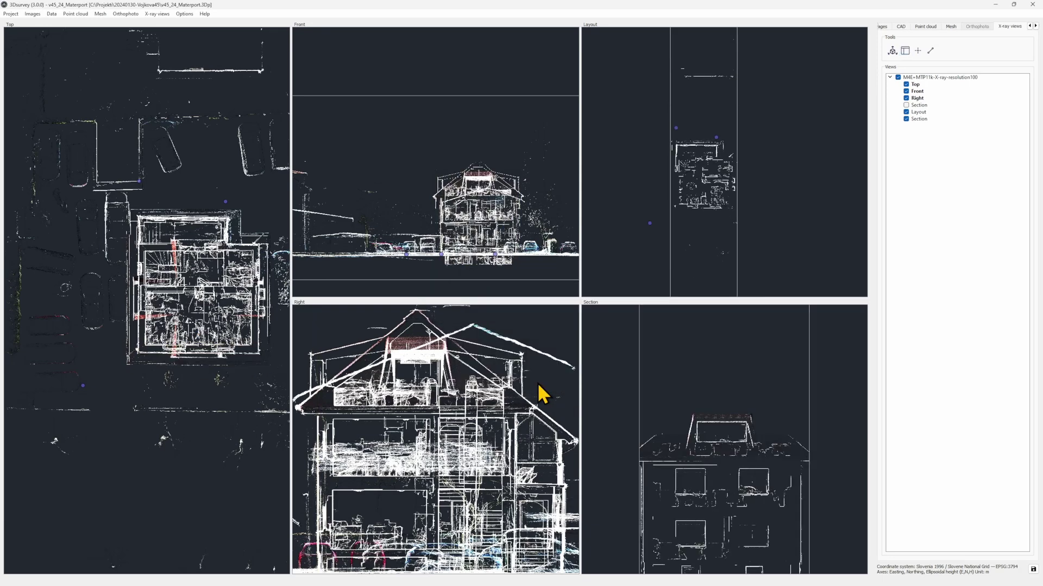
left_click(905, 50)
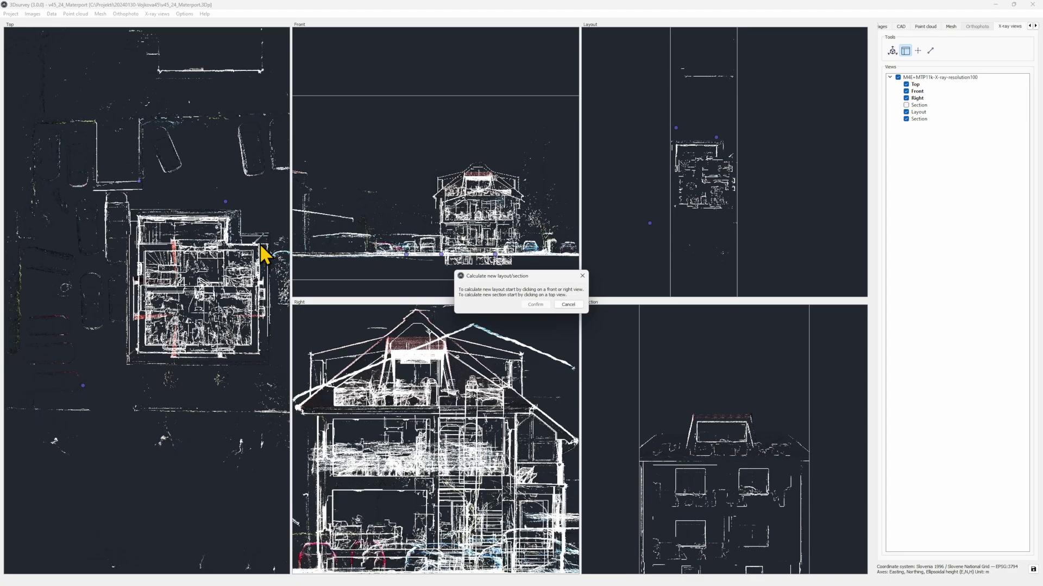
left_click_drag(260, 245, 260, 366)
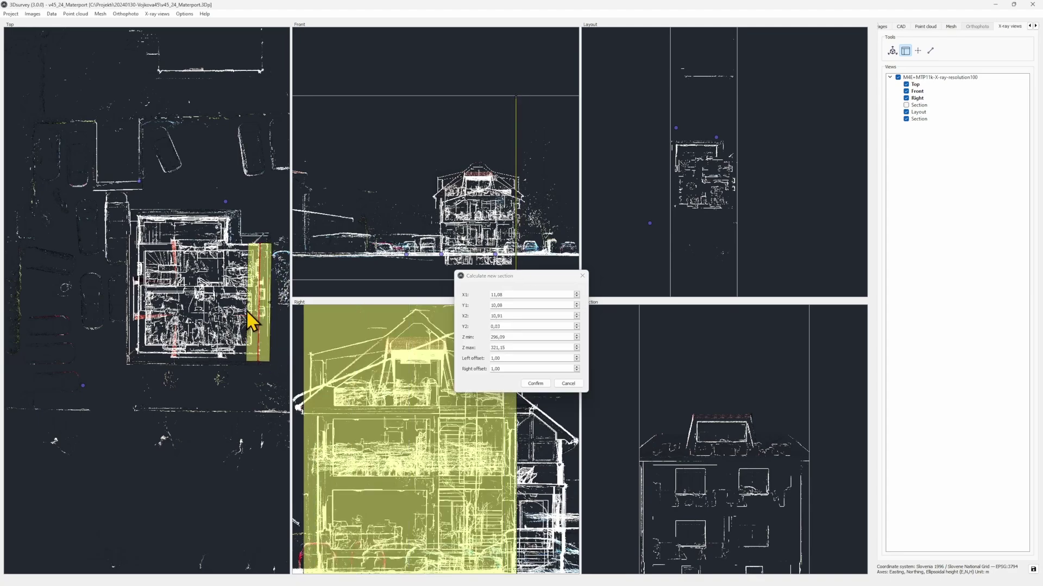
scroll(540, 396, "down", 2)
left_click_drag(408, 493, 430, 501)
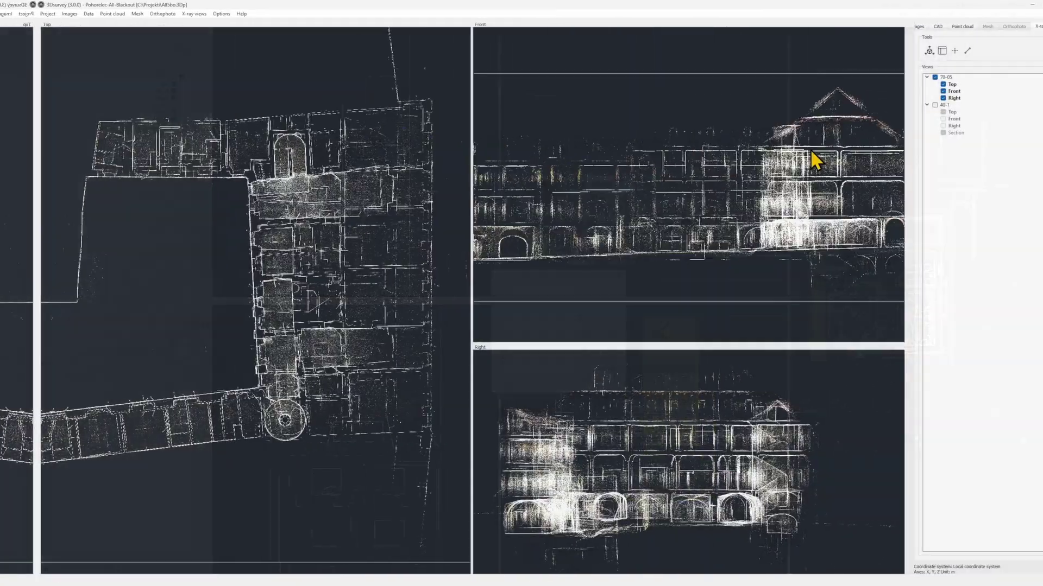
scroll(768, 194, "up", 5)
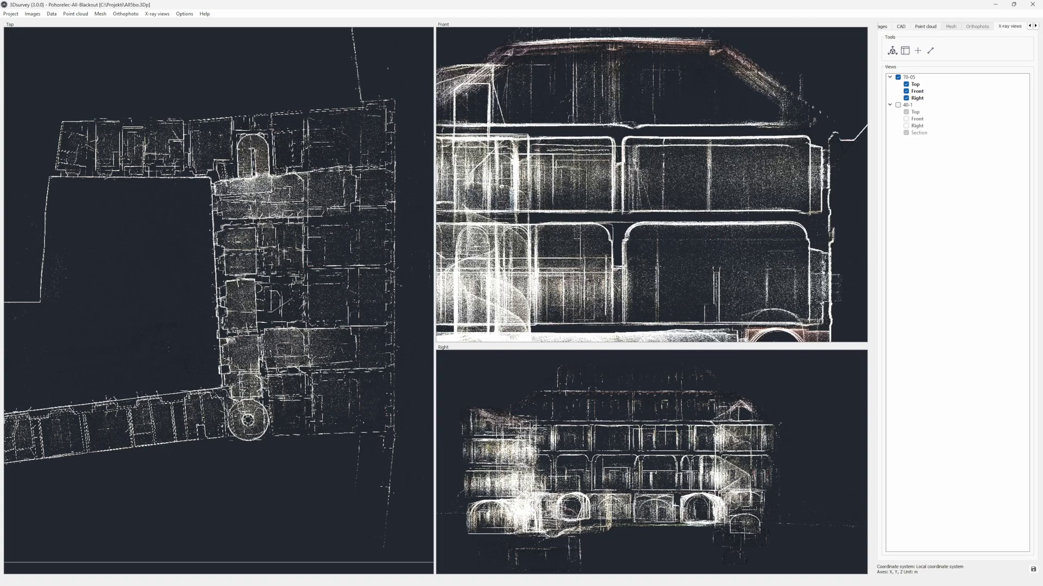
Step: Start a new layout box from the front elevation in the Front view
scroll(620, 193, "down", 5)
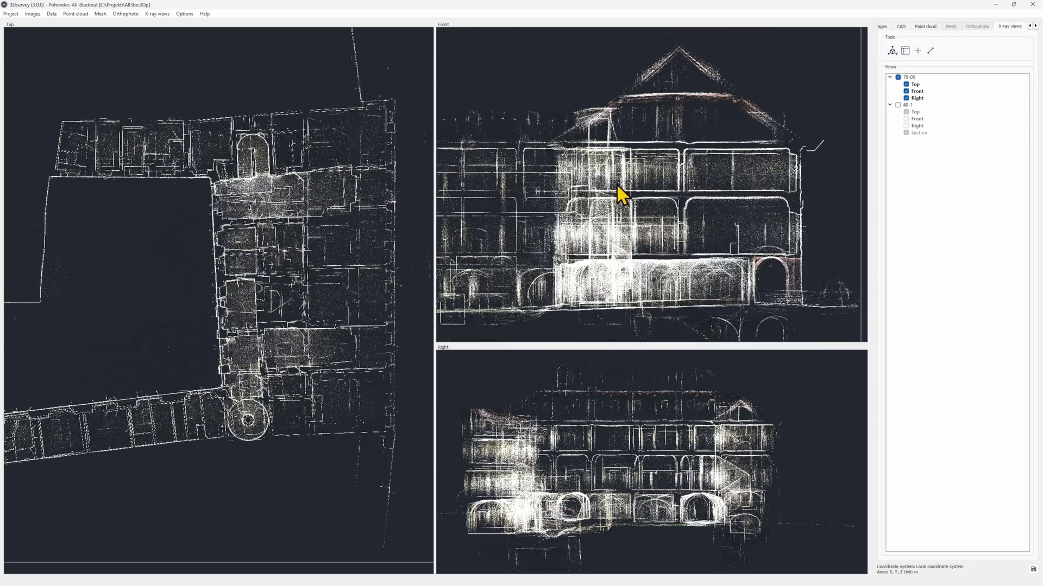
scroll(621, 193, "down", 2)
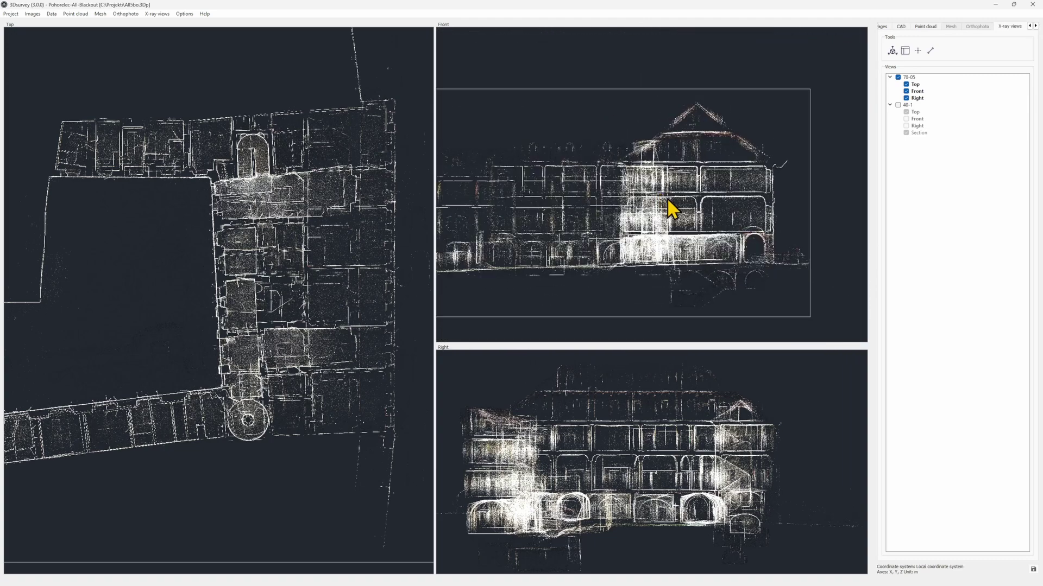
right_click_drag(646, 210, 693, 215)
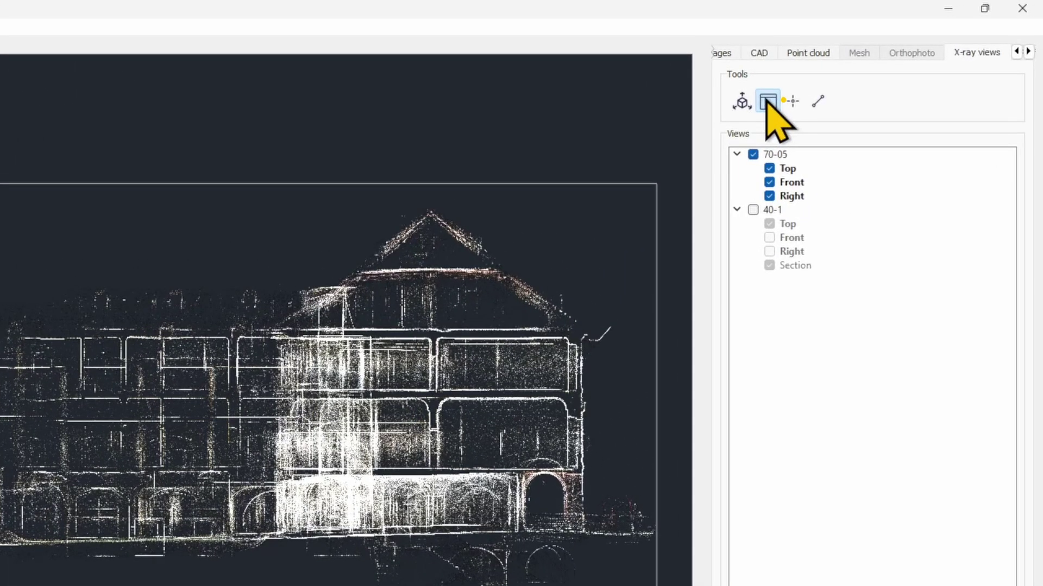
left_click(767, 100)
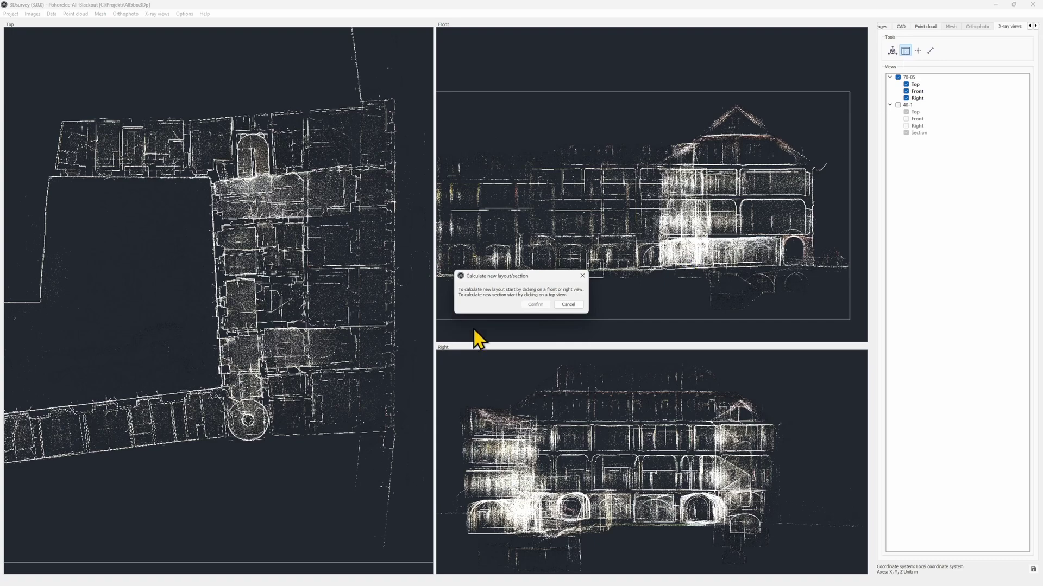
left_click_drag(560, 276, 395, 52)
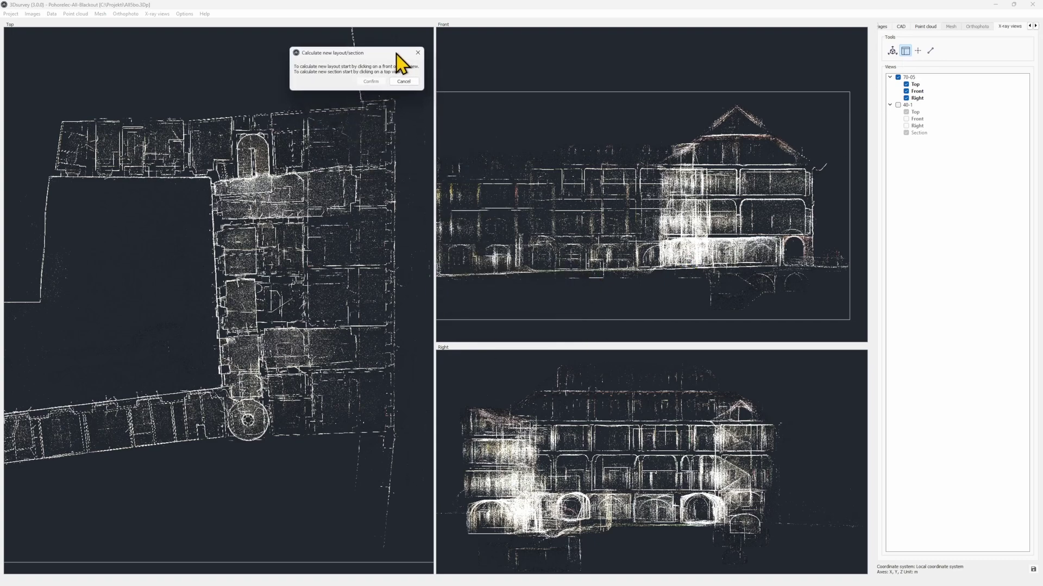
scroll(747, 185, "up", 5)
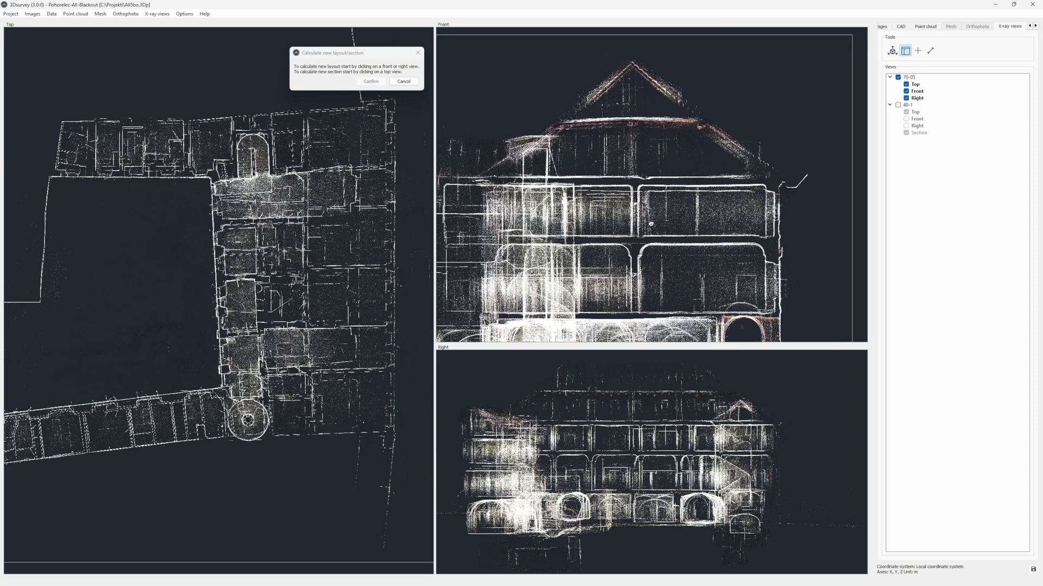
left_click(483, 210)
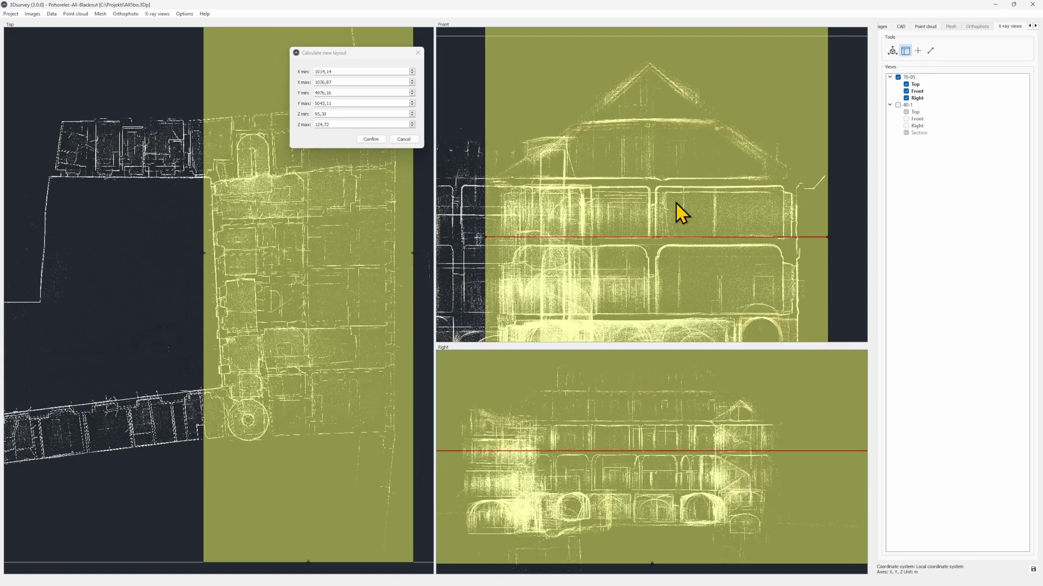
Step: Set the layout slice's Z range to 109,79–113,62 in the Front view
scroll(675, 202, "down", 4)
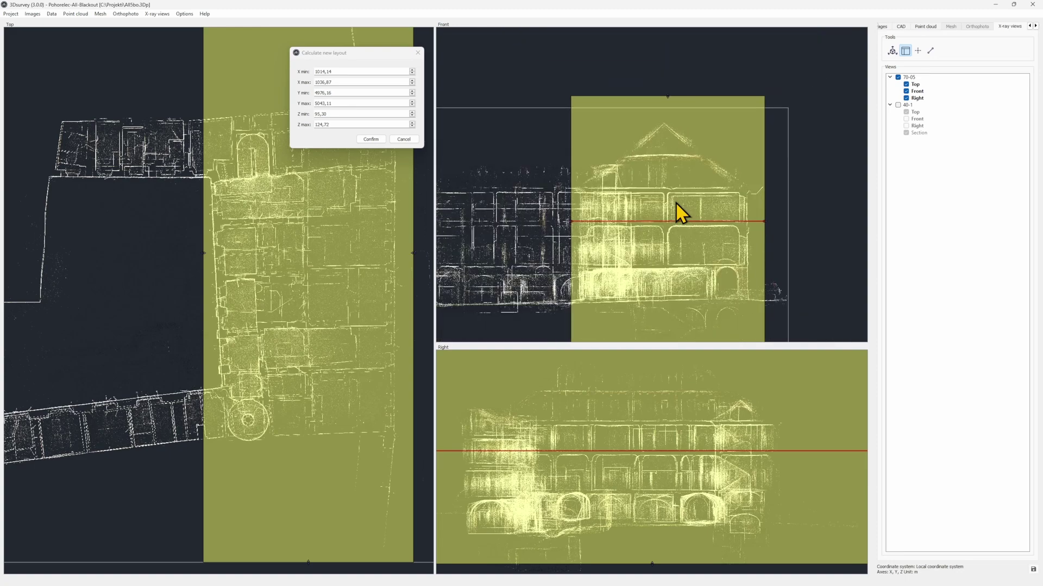
left_click_drag(668, 99, 682, 191)
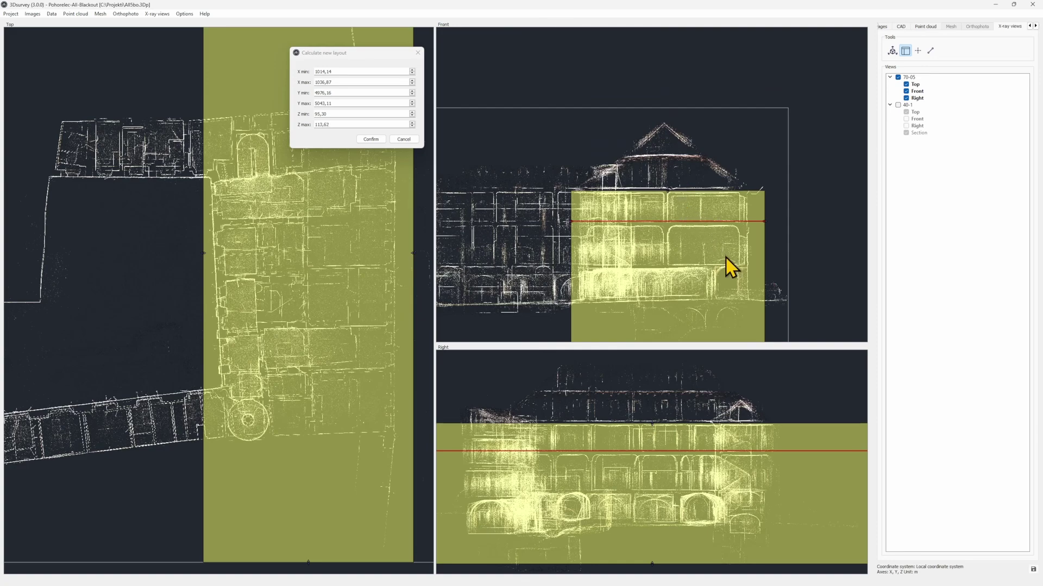
scroll(721, 269, "down", 1)
left_click_drag(679, 330, 687, 219)
scroll(682, 234, "up", 1)
scroll(682, 234, "up", 3)
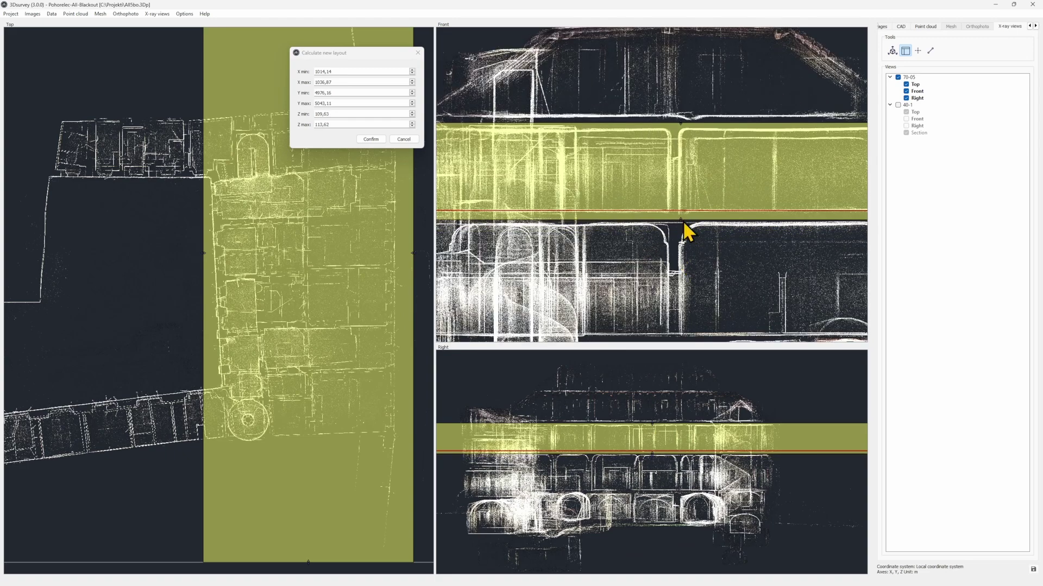
left_click_drag(682, 218, 682, 216)
scroll(630, 222, "down", 3)
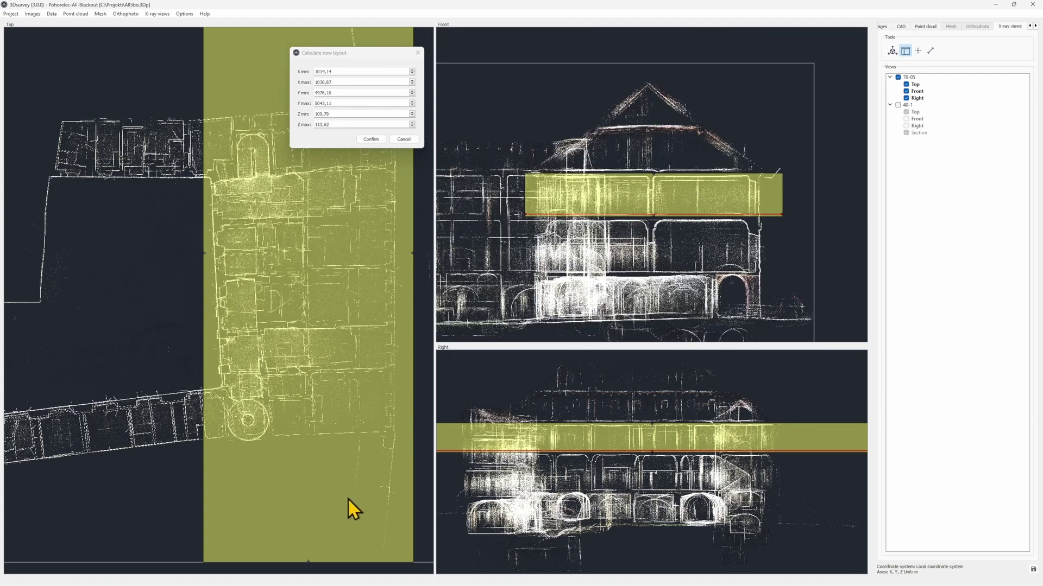
Step: Trim the layout box in plan to Y 4966,28–5026,95 around the building
left_click_drag(309, 560, 326, 468)
scroll(382, 264, "down", 2)
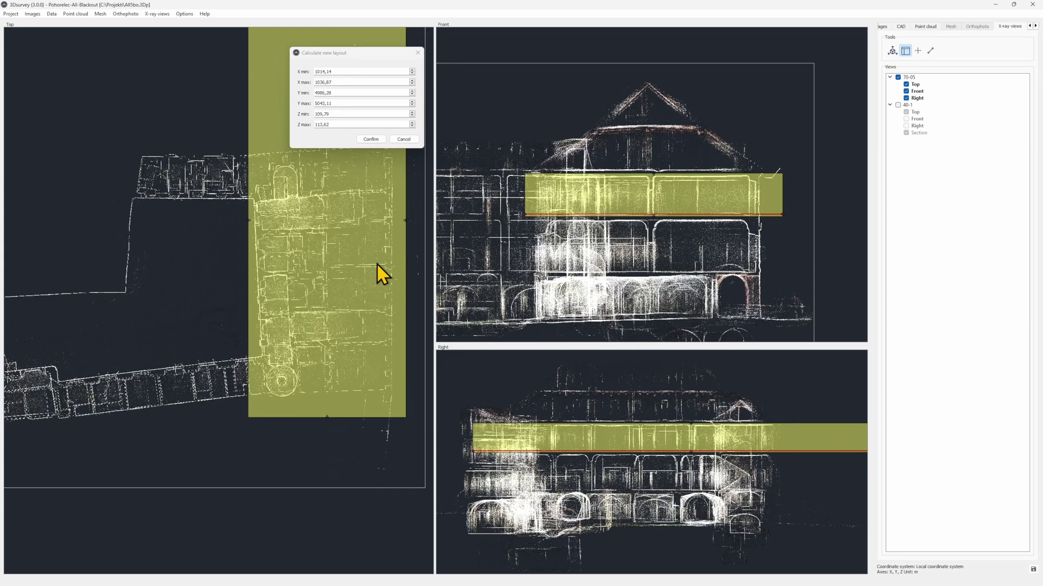
middle_click_drag(235, 234, 205, 369)
left_click_drag(317, 165, 326, 276)
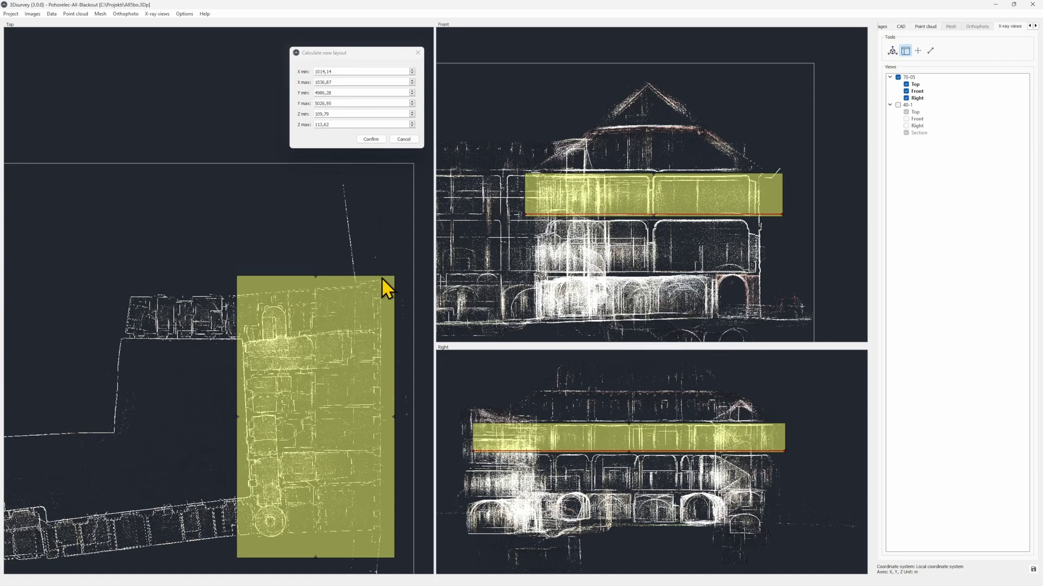
Step: Confirm and calculate the floor-plan layout from the Z slice
left_click(368, 140)
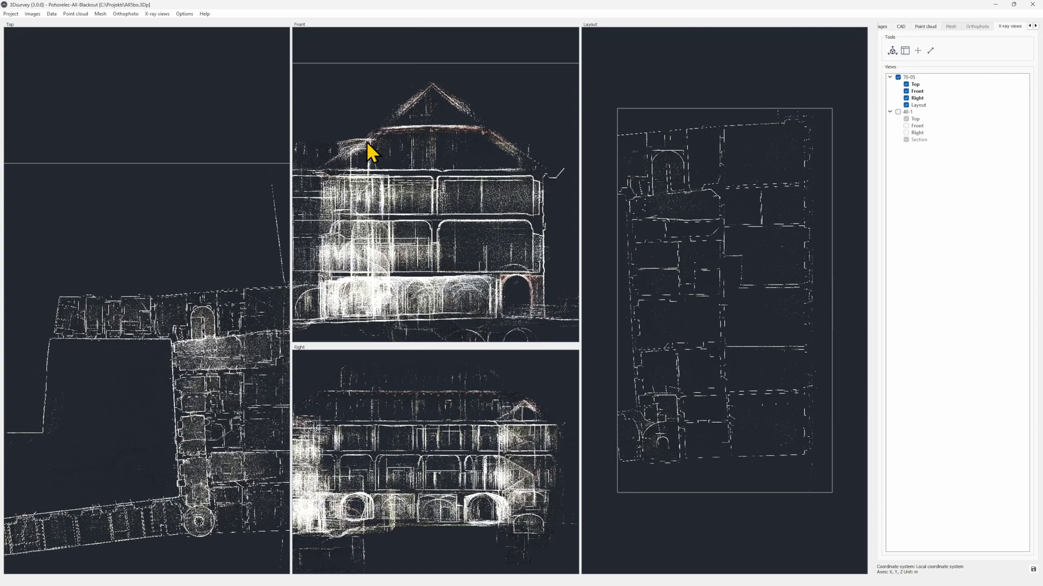
scroll(680, 193, "up", 10)
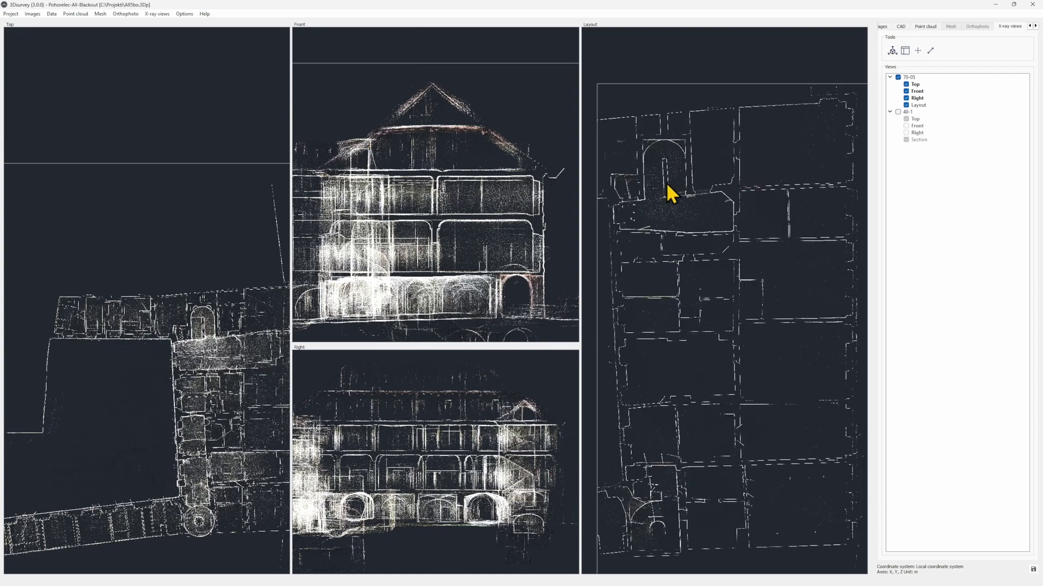
scroll(684, 206, "down", 8)
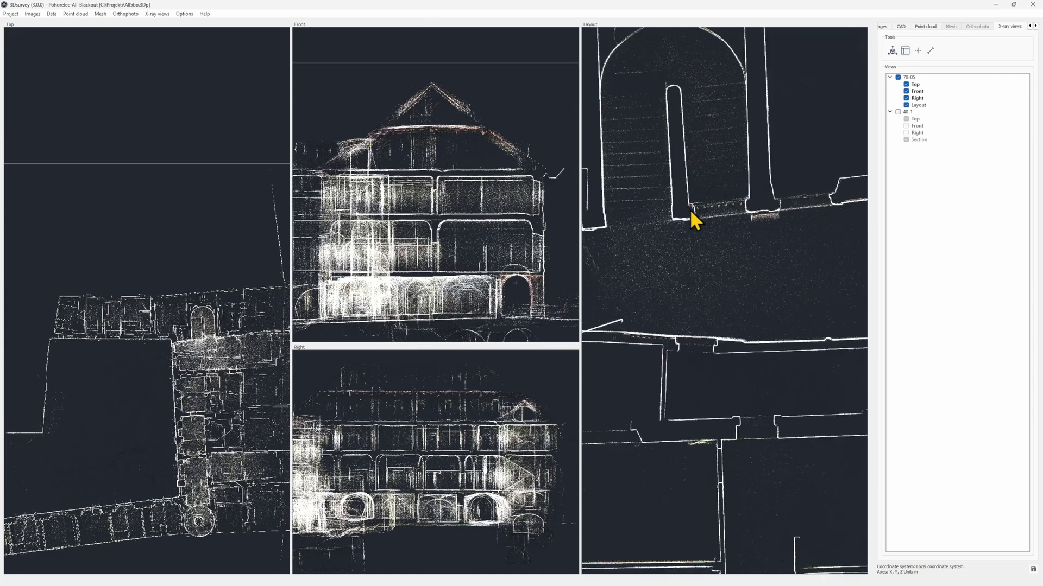
scroll(668, 205, "up", 5)
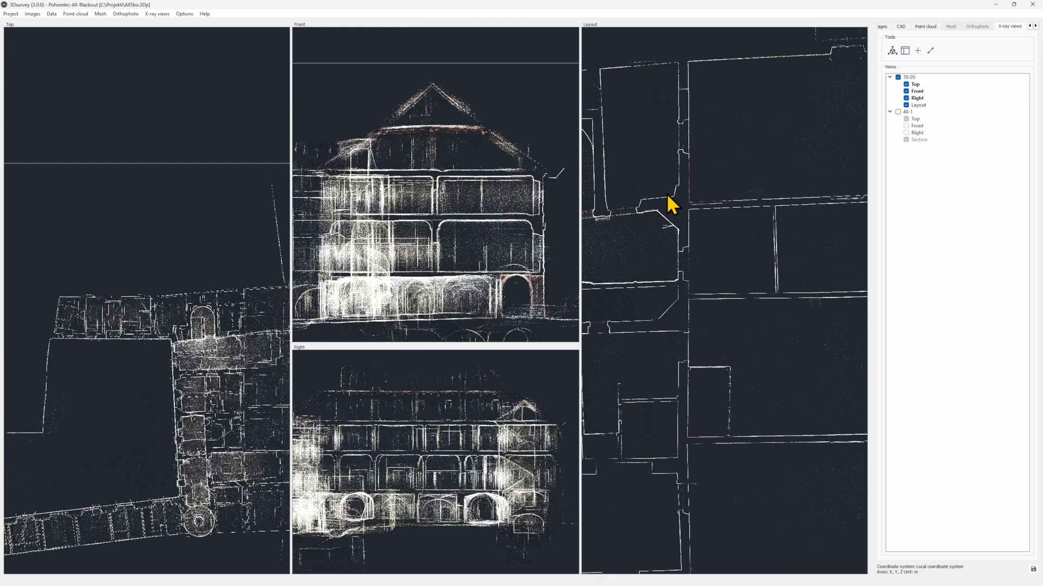
scroll(798, 203, "down", 3)
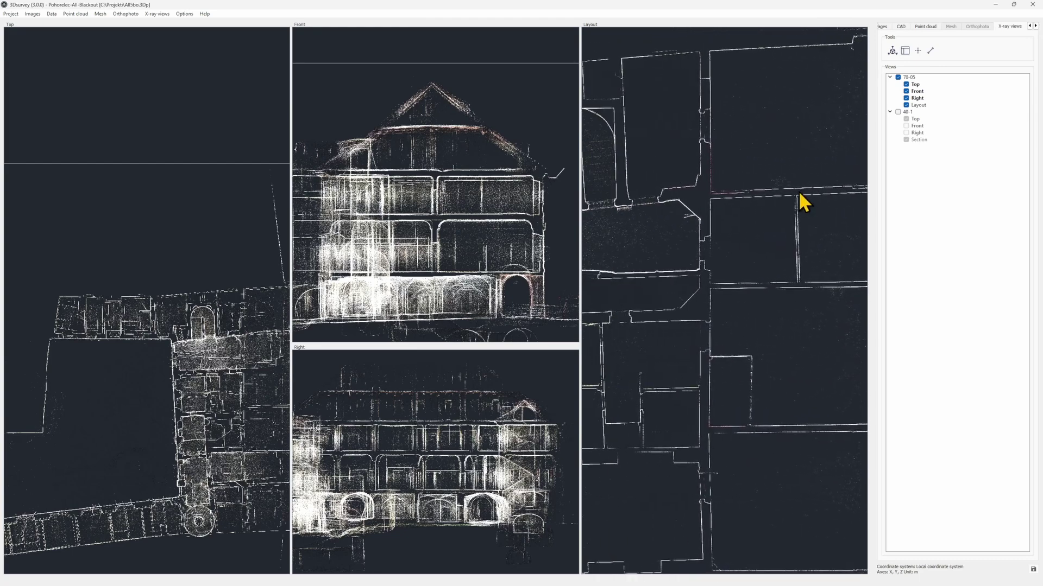
scroll(782, 226, "up", 4)
scroll(761, 252, "down", 6)
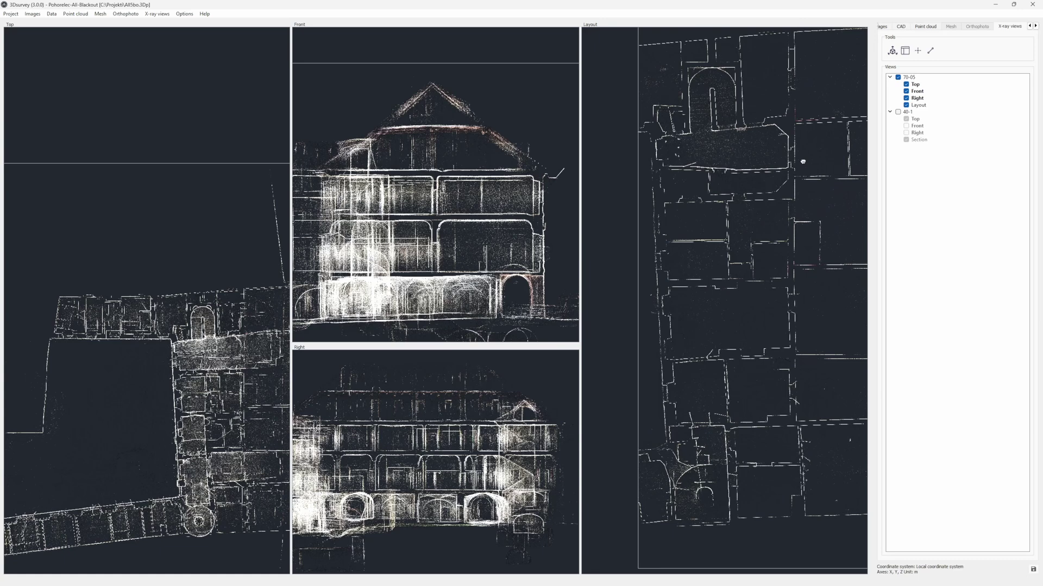
scroll(760, 248, "up", 4)
scroll(713, 328, "up", 4)
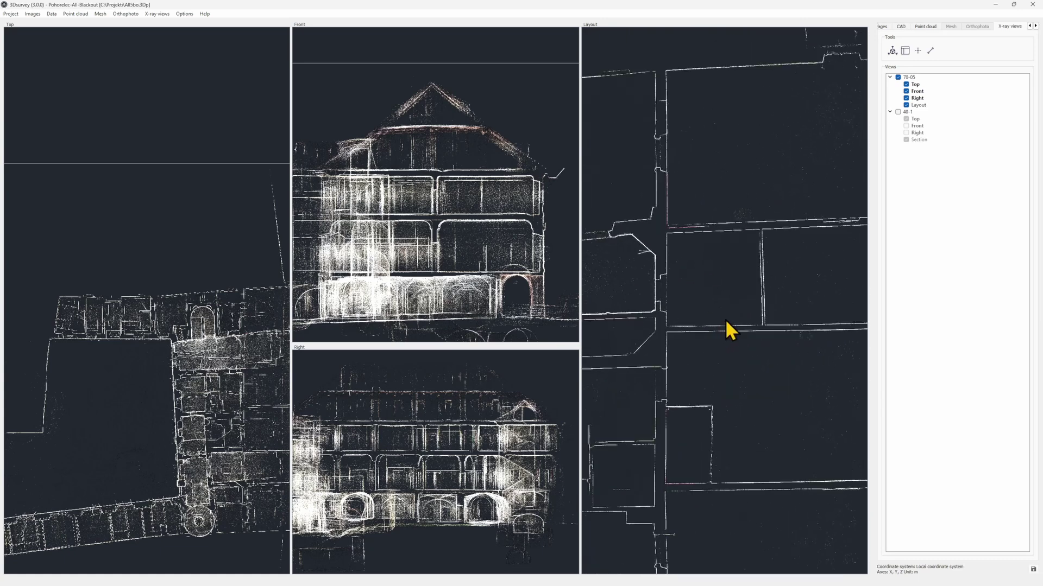
Step: Hide the Front and Right views and widen the Layout view beside Top
left_click(906, 91)
left_click(906, 98)
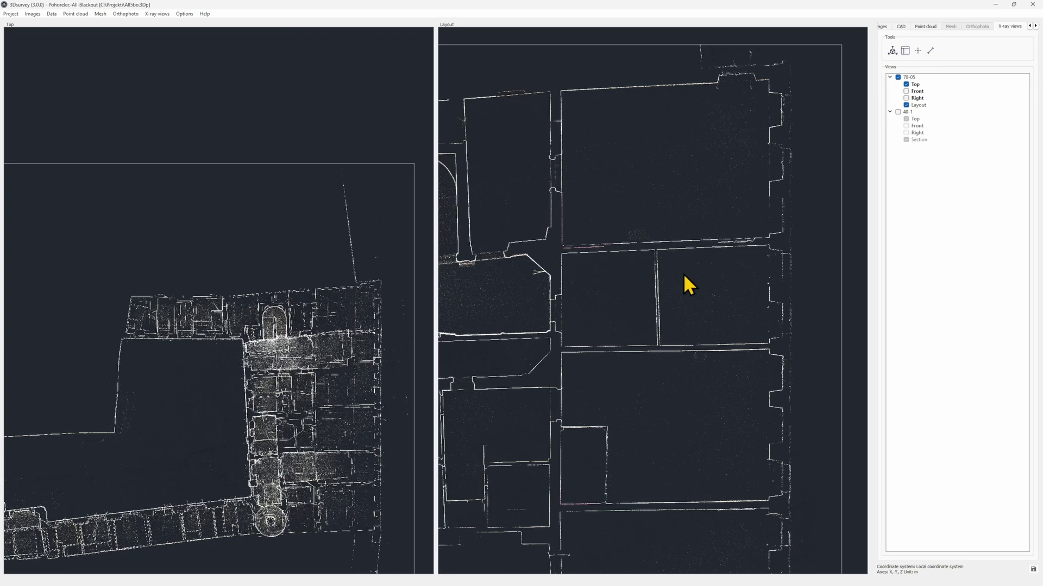
left_click_drag(581, 374, 612, 360)
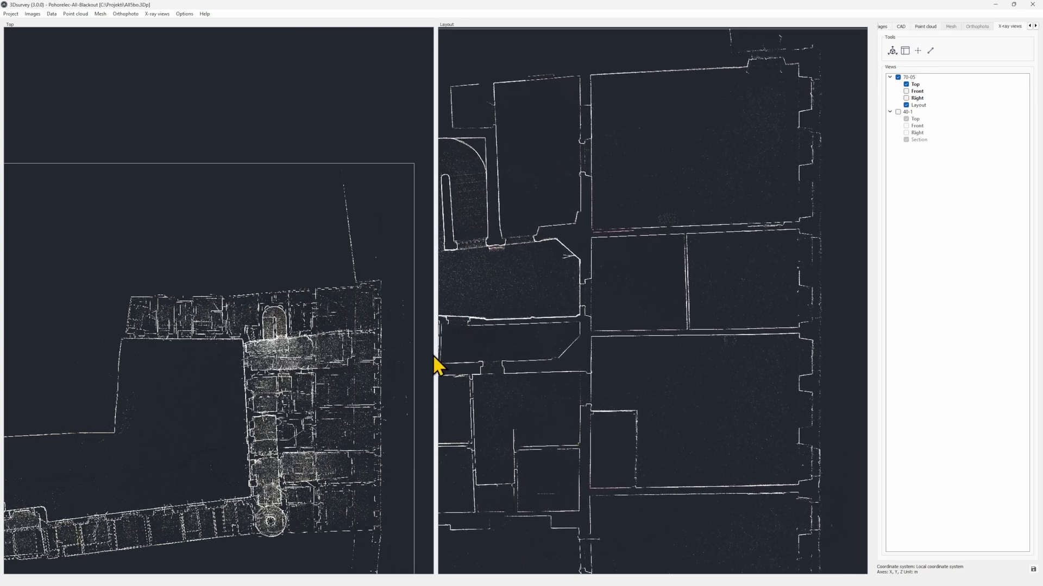
left_click_drag(435, 355, 309, 355)
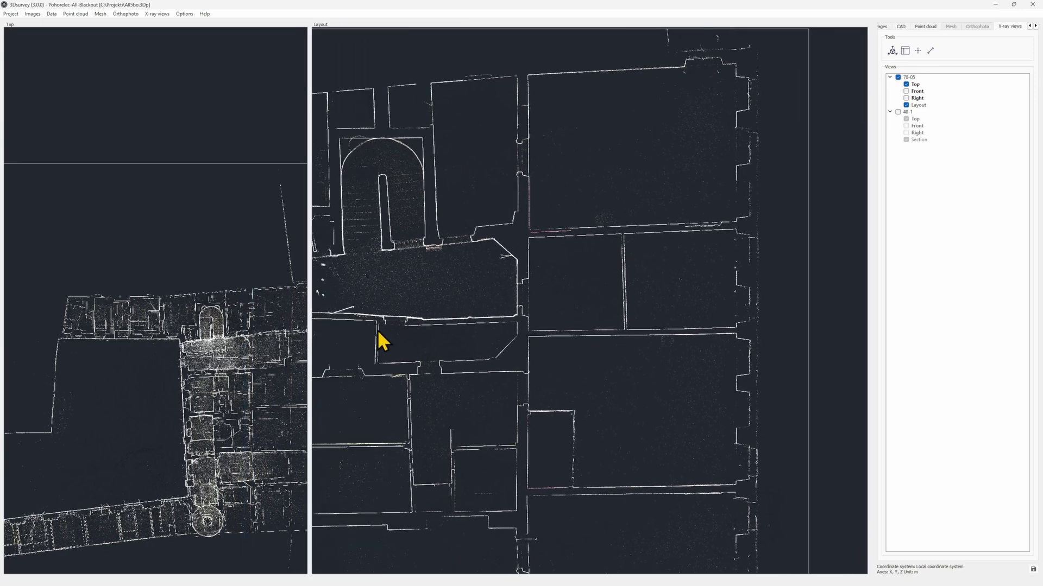
left_click_drag(465, 298, 549, 297)
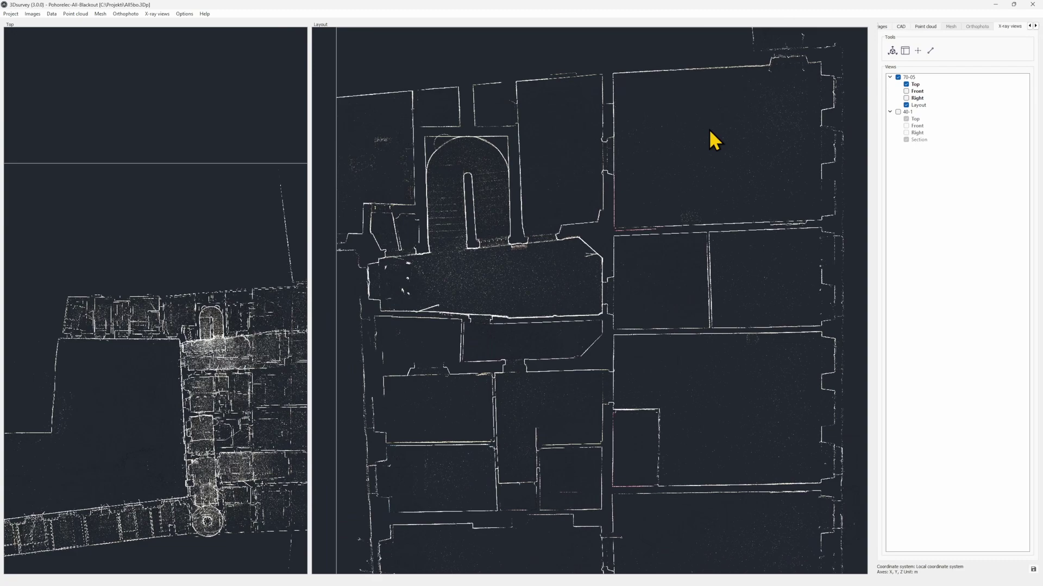
scroll(753, 76, "up", 2)
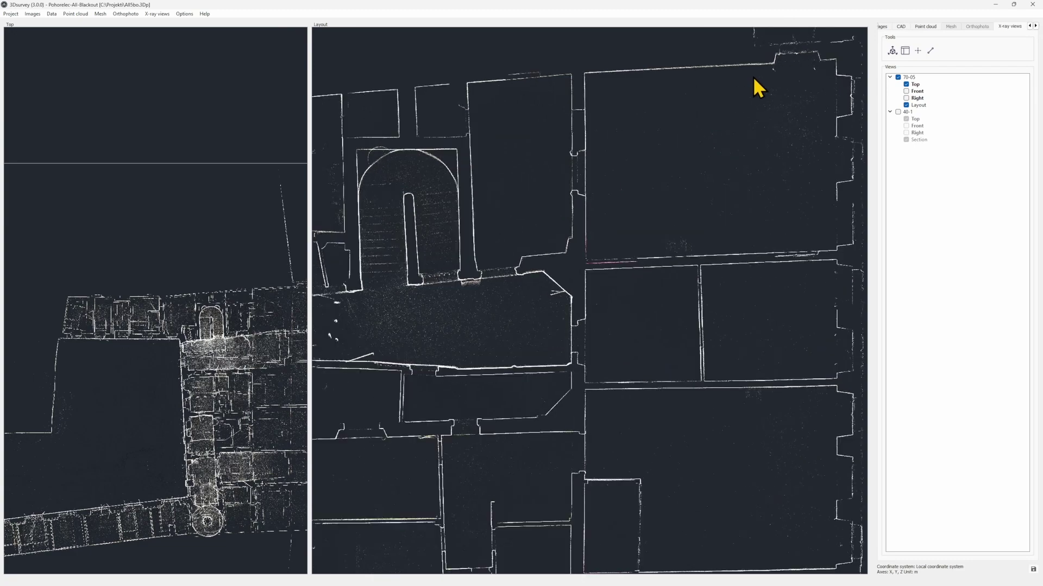
Step: Start a cyan polyline down the room's left wall to the corridor, removing one misplaced vertex
left_click(930, 51)
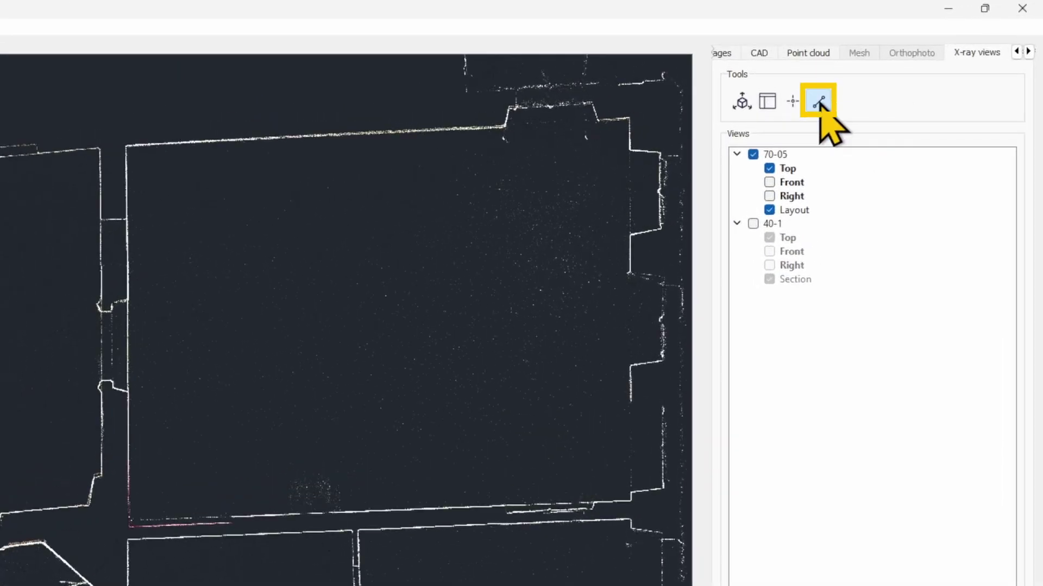
scroll(584, 72, "up", 5)
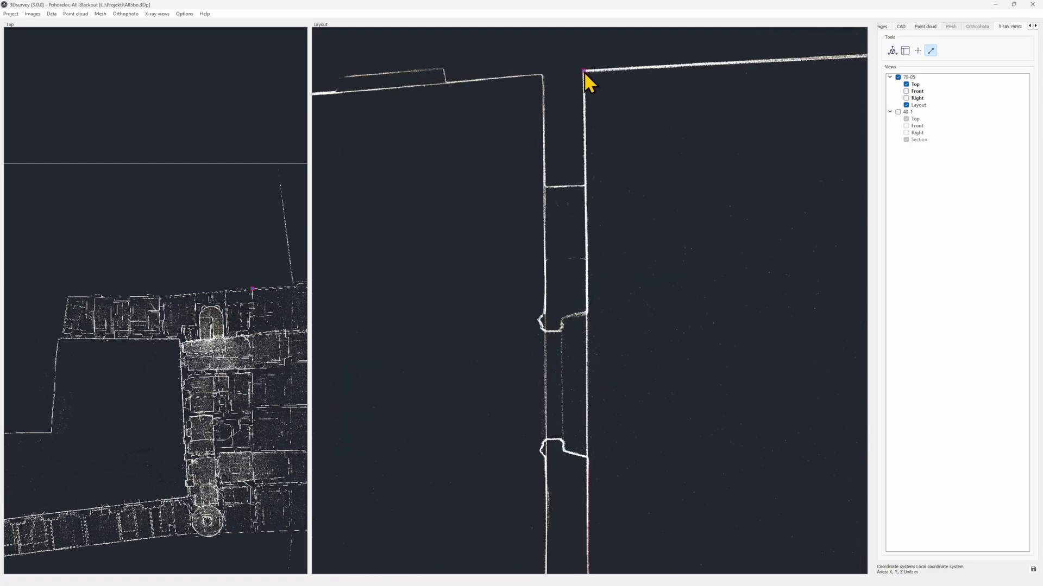
left_click(585, 70)
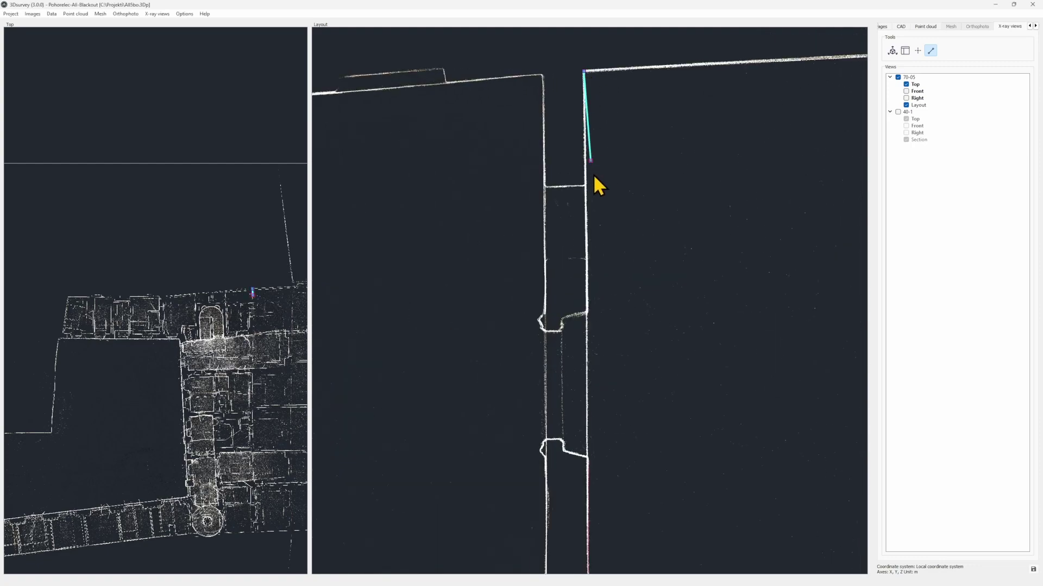
left_click(587, 313)
middle_click_drag(680, 368, 673, 201)
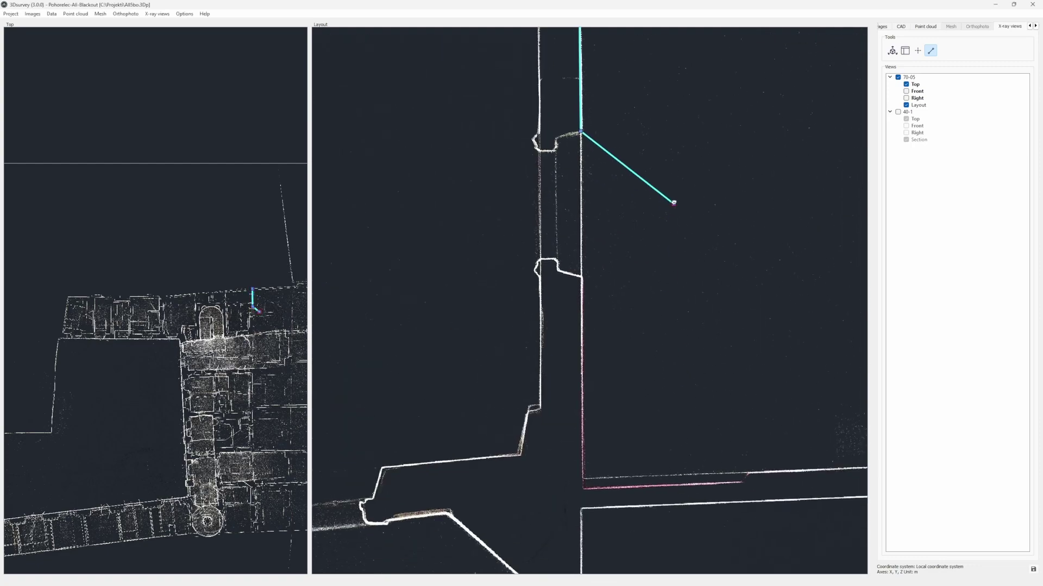
left_click(581, 274)
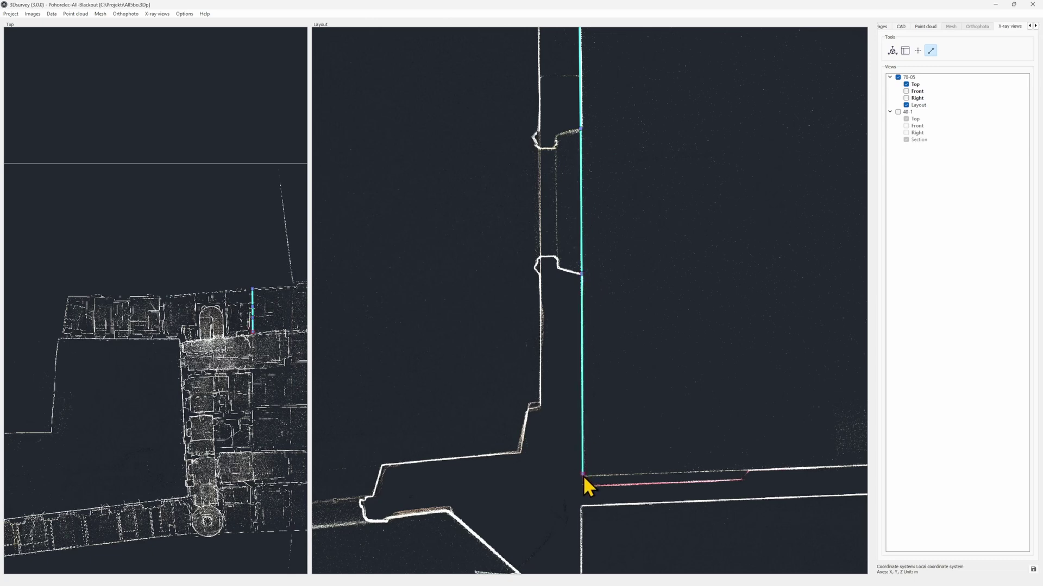
left_click(583, 475)
left_click(583, 485)
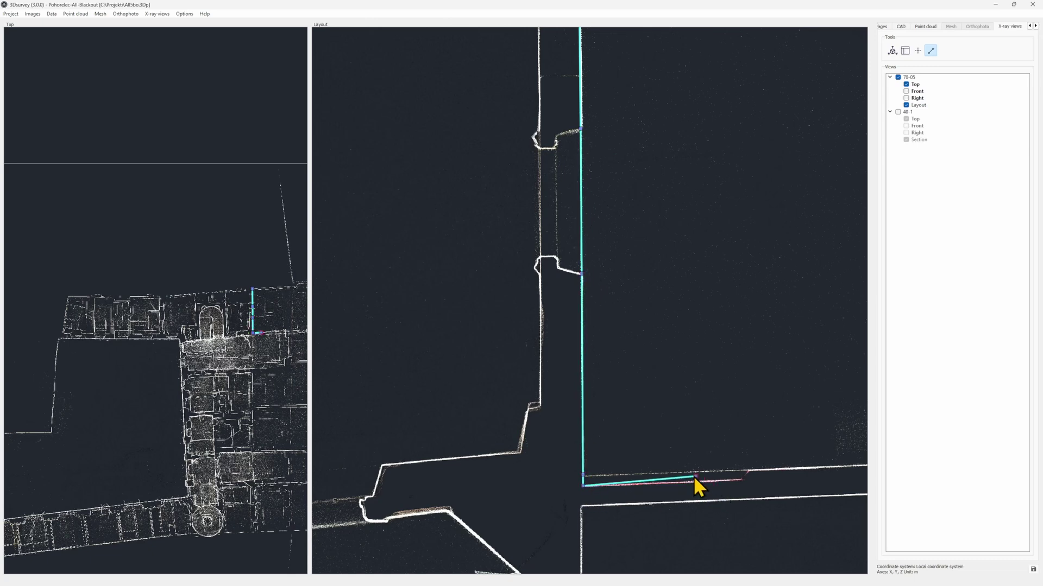
key("BackSpace")
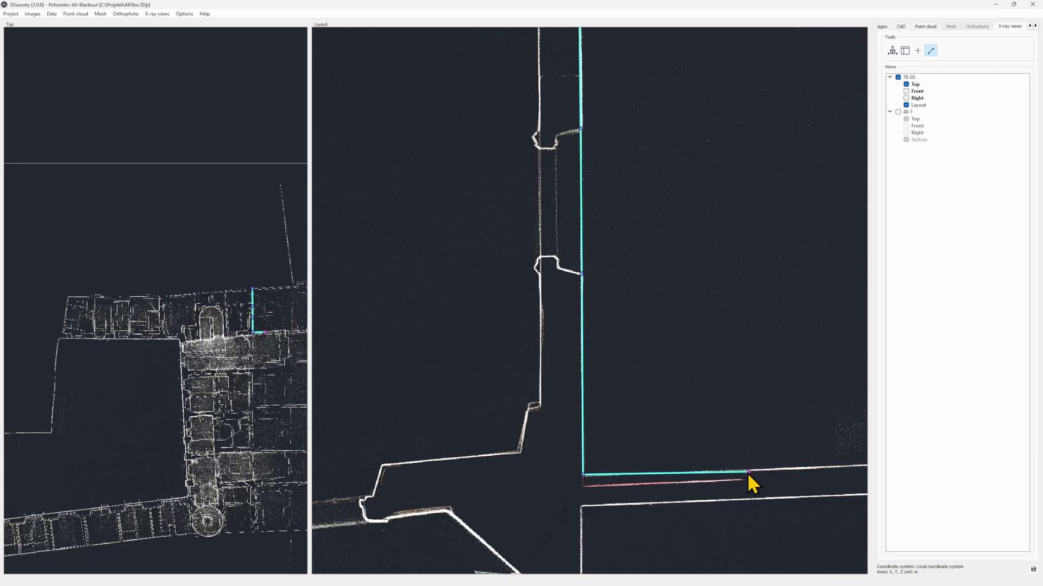
left_click(747, 473)
Step: Continue the outline along the lower, right and top walls and close it at the corner
middle_click_drag(760, 472, 438, 458)
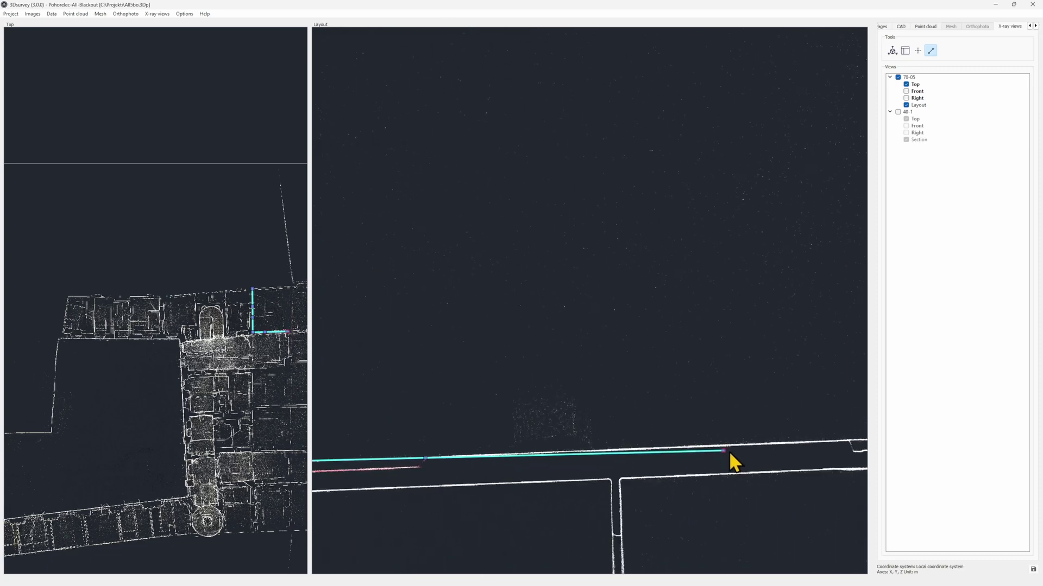
middle_click_drag(729, 450, 595, 447)
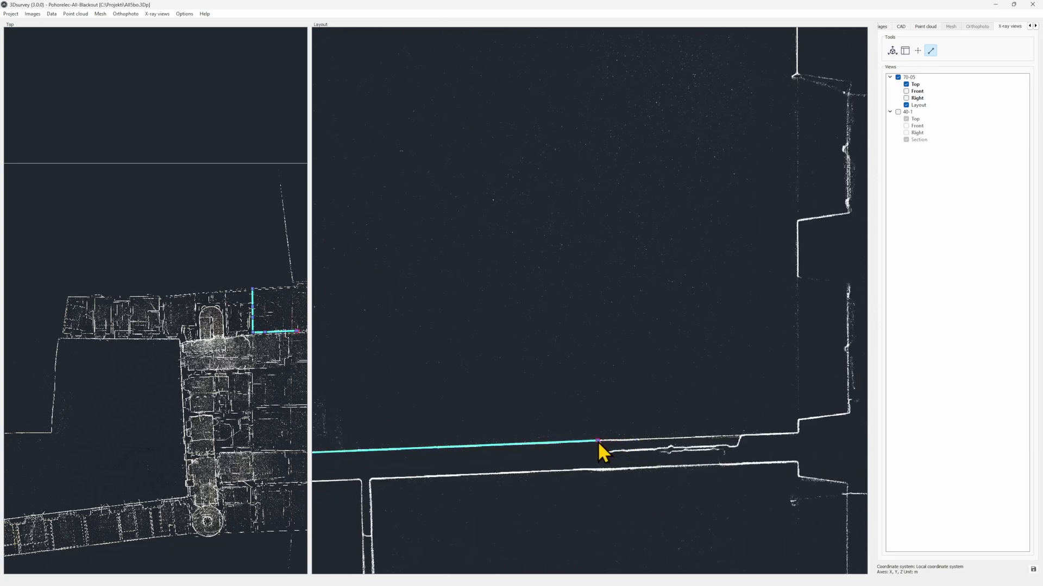
left_click(597, 441)
left_click(799, 422)
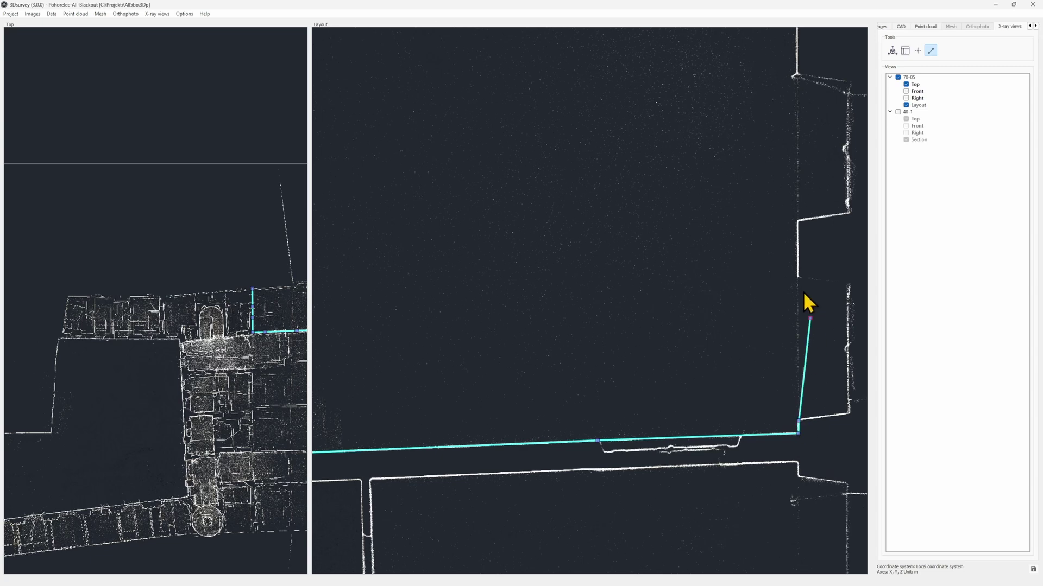
left_click(798, 220)
middle_click_drag(820, 106, 786, 316)
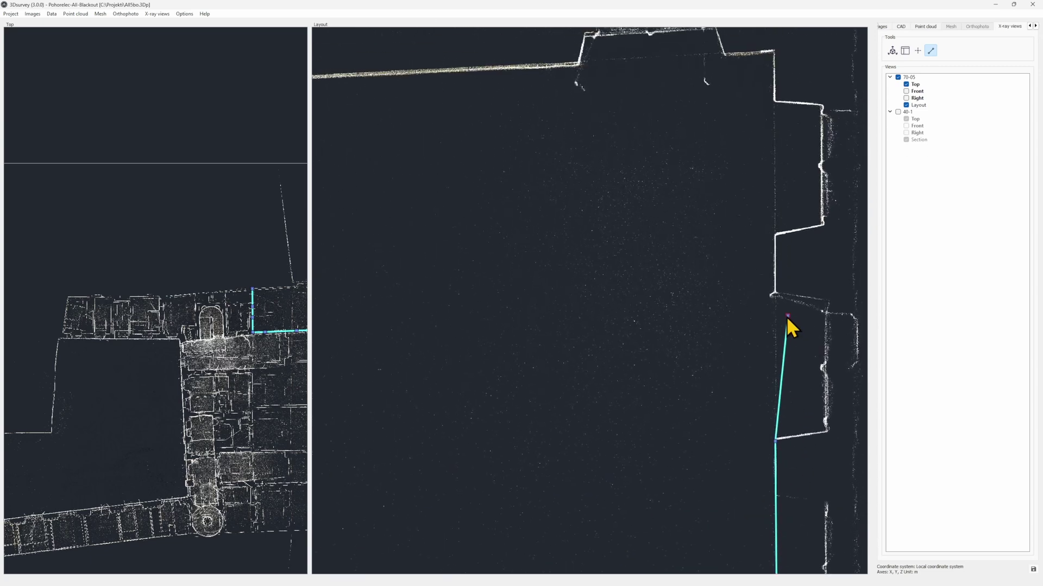
left_click(777, 292)
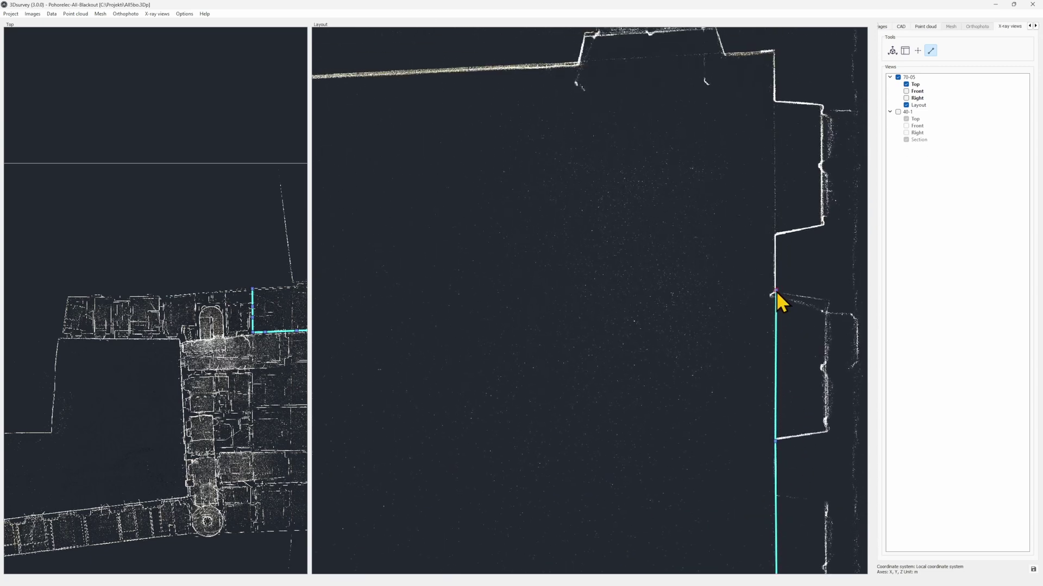
left_click(775, 234)
middle_click_drag(777, 159, 767, 375)
left_click(763, 266)
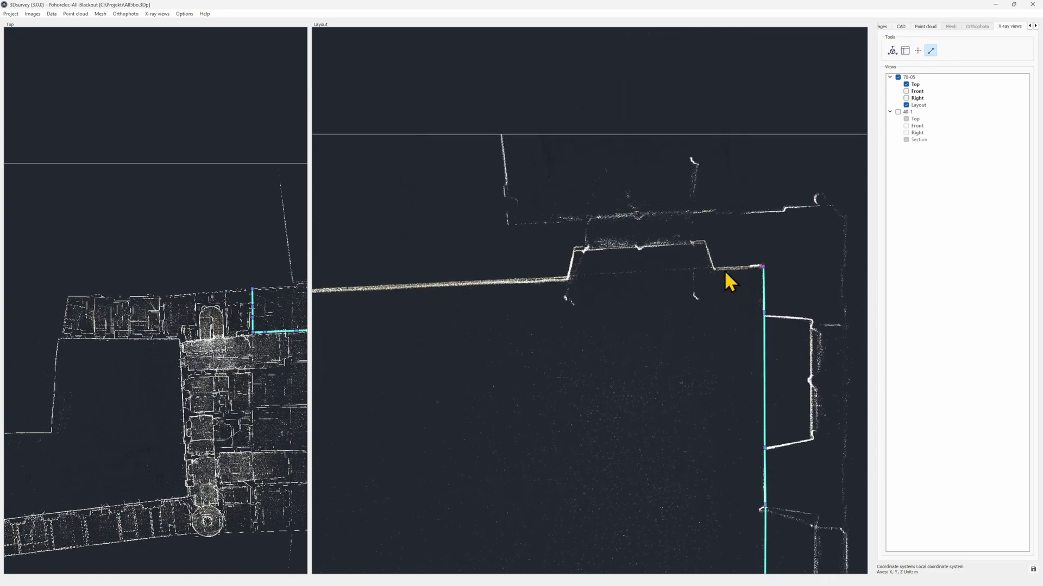
left_click(714, 269)
middle_click_drag(491, 283, 587, 325)
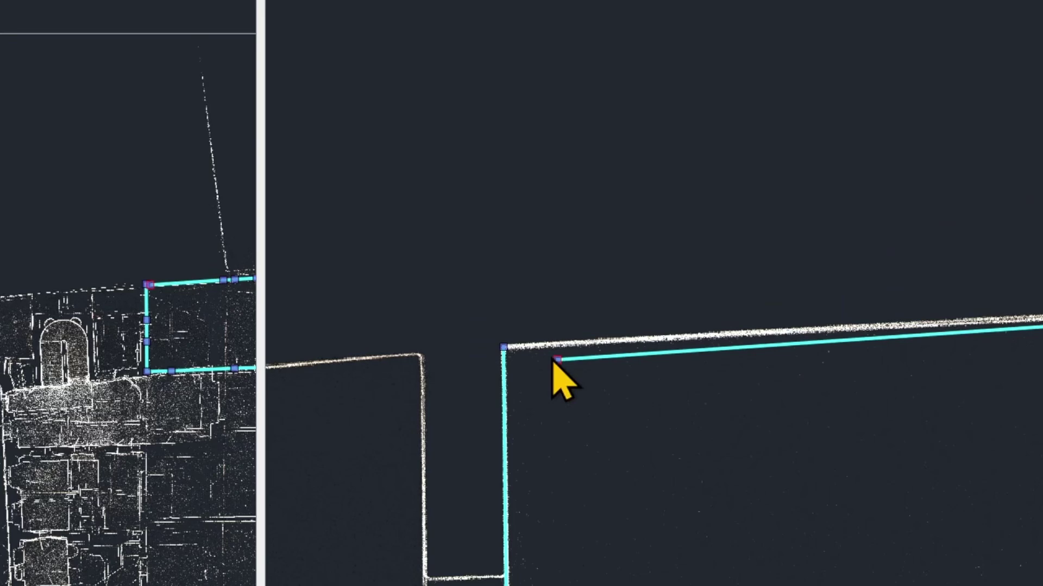
left_click(511, 348)
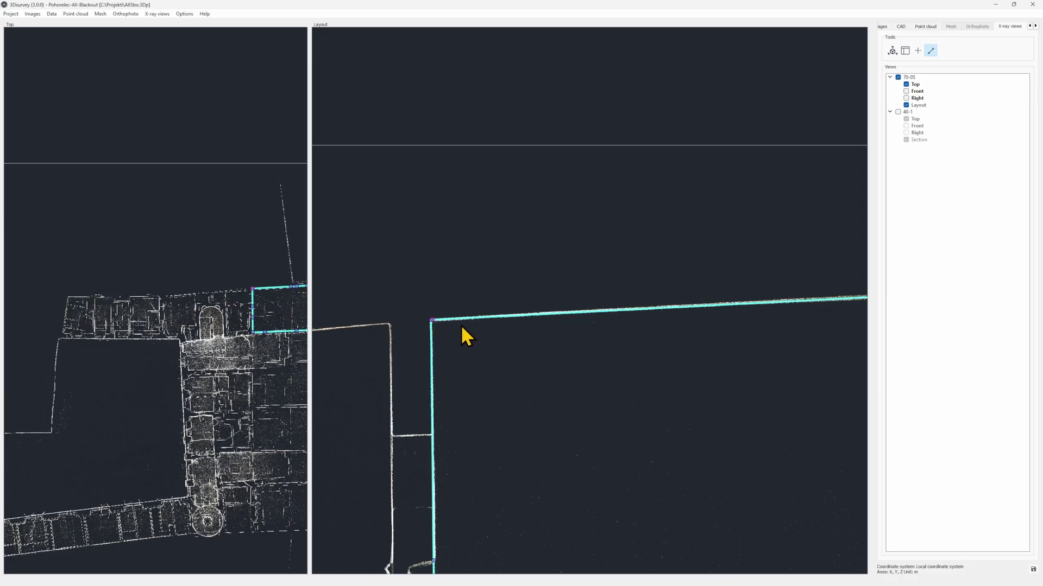
scroll(656, 440, "down", 5)
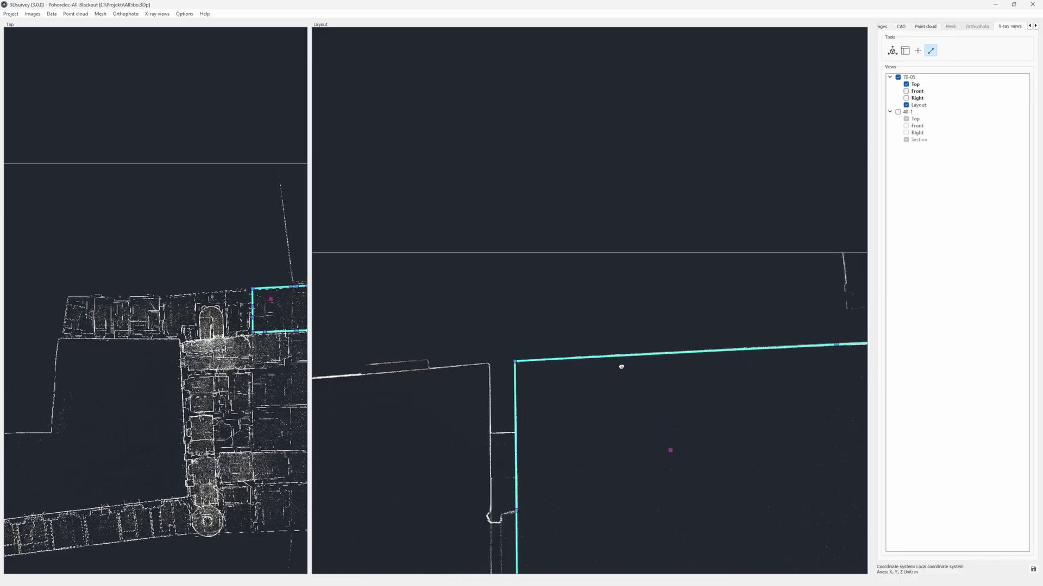
middle_click_drag(649, 417, 546, 259)
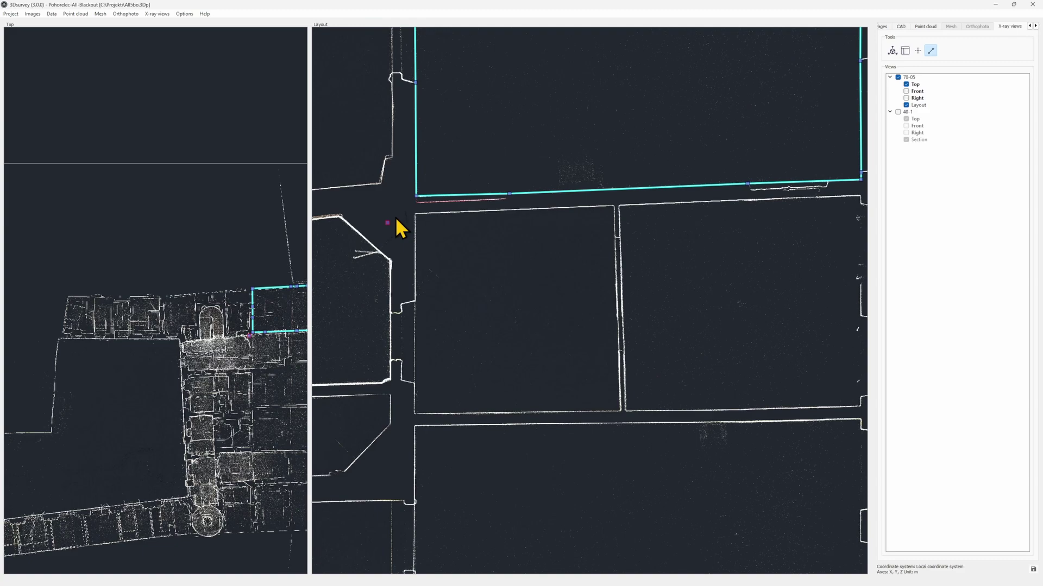
Step: Trace a polyline around the two lower rooms and their dividing wall, then end drawing
scroll(396, 220, "up", 3)
left_click(459, 198)
left_click(454, 484)
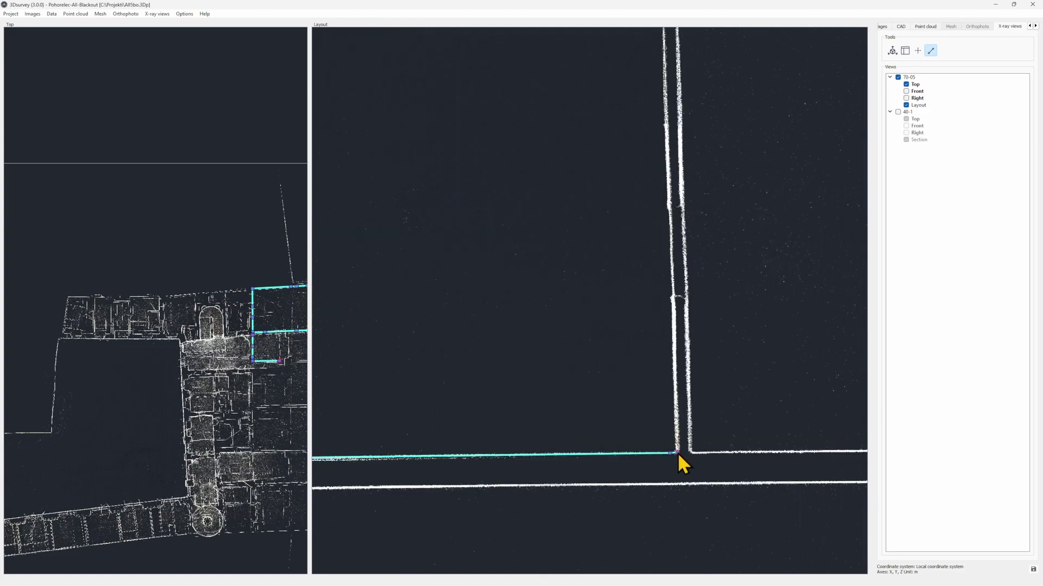
left_click(677, 452)
middle_click_drag(677, 452, 647, 197)
scroll(647, 198, "down", 3)
scroll(530, 252, "up", 3)
left_click(531, 251)
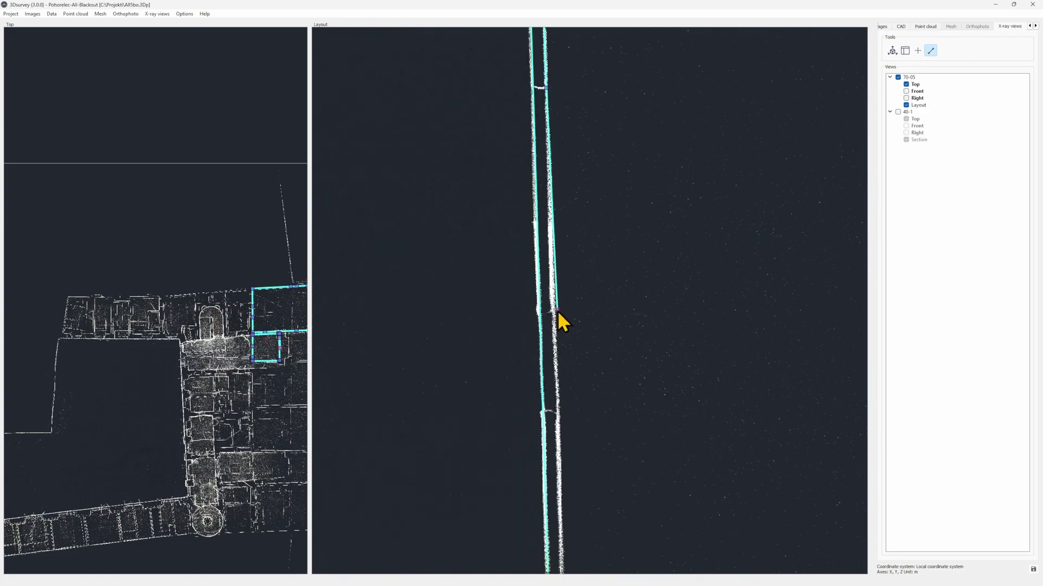
left_click(562, 279)
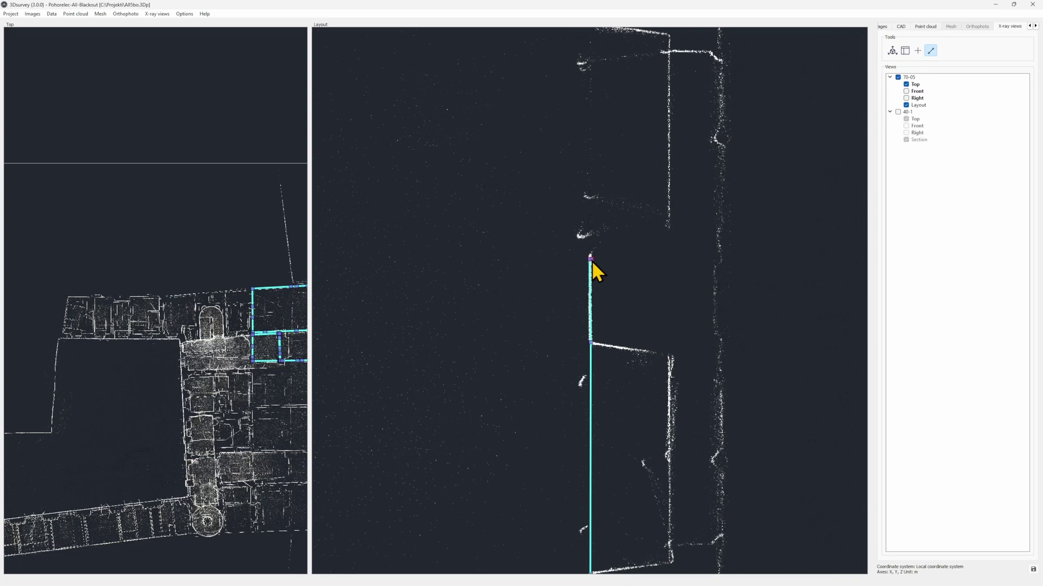
left_click(591, 261)
scroll(595, 240, "down", 5)
key("Escape")
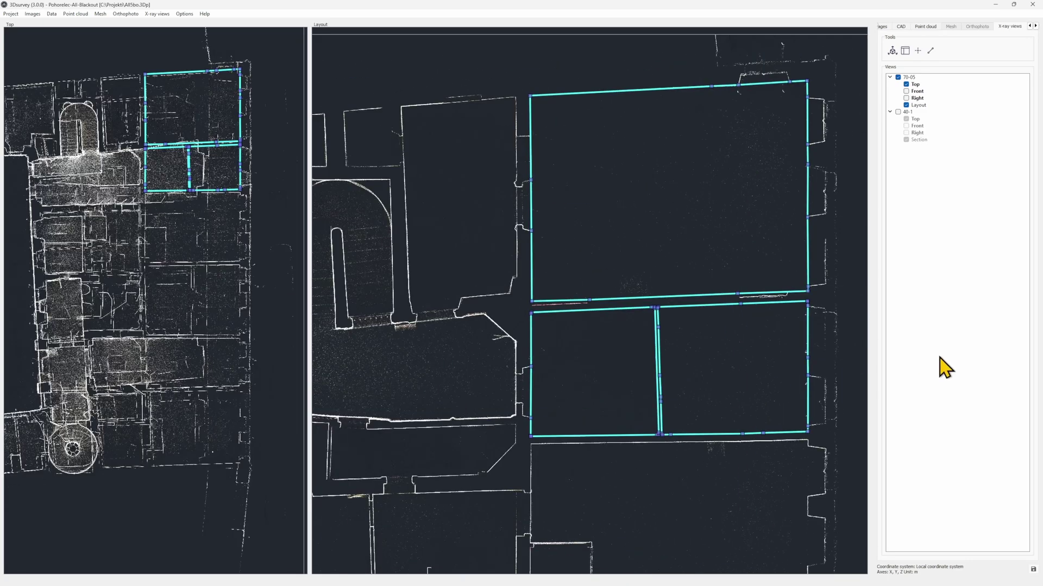
Step: Place the section on the facade wall, narrow its strip to 0,53/0,77 offsets, and confirm
left_click(905, 52)
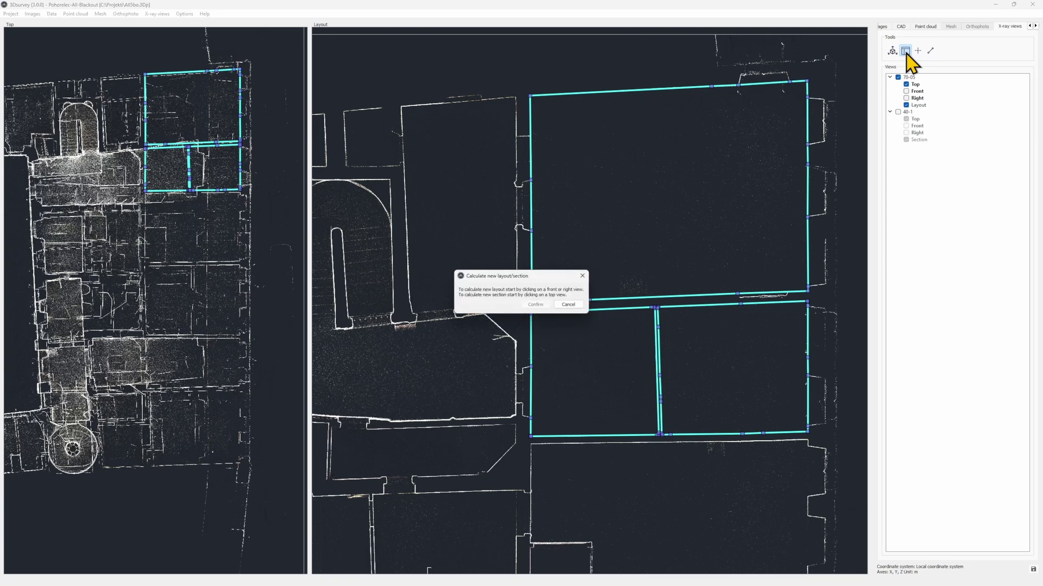
left_click(251, 62)
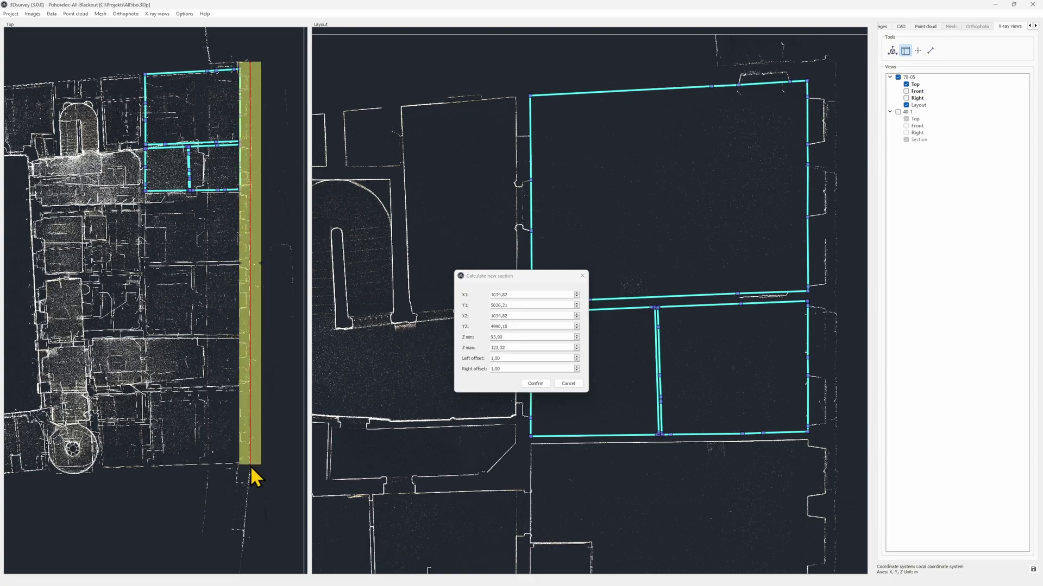
scroll(245, 343, "up", 4)
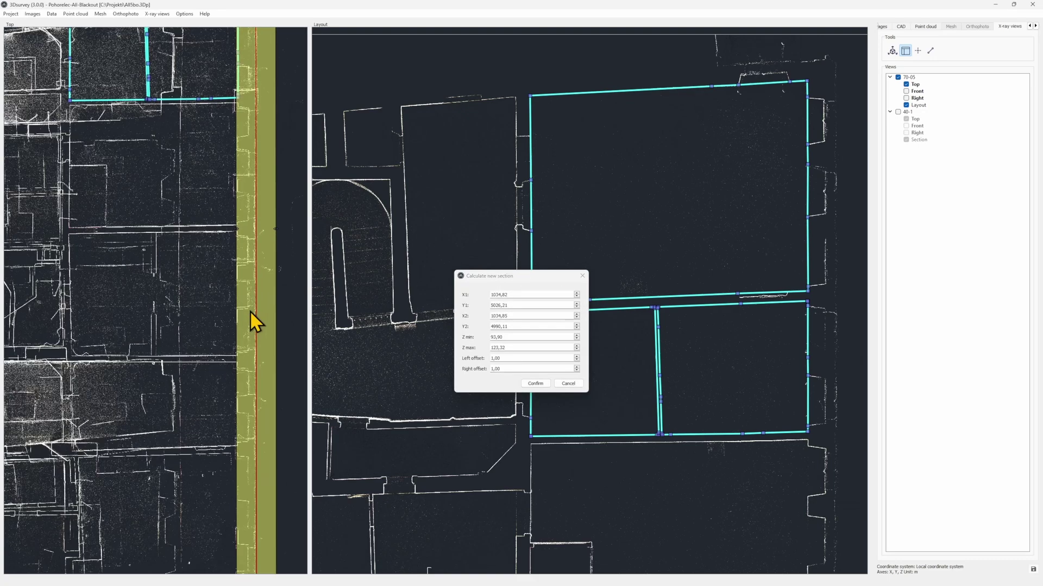
scroll(263, 319, "up", 2)
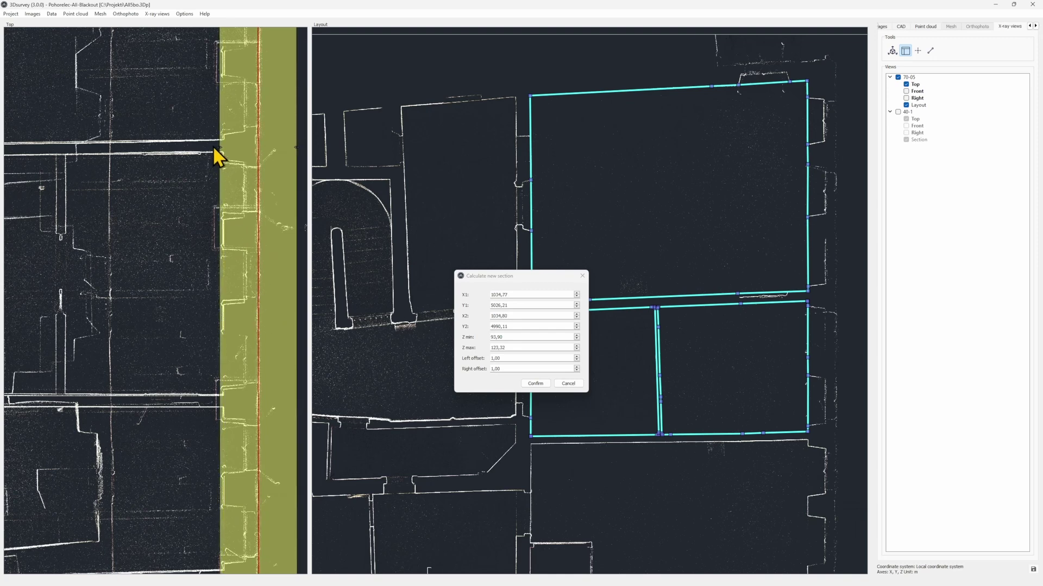
left_click_drag(219, 145, 228, 150)
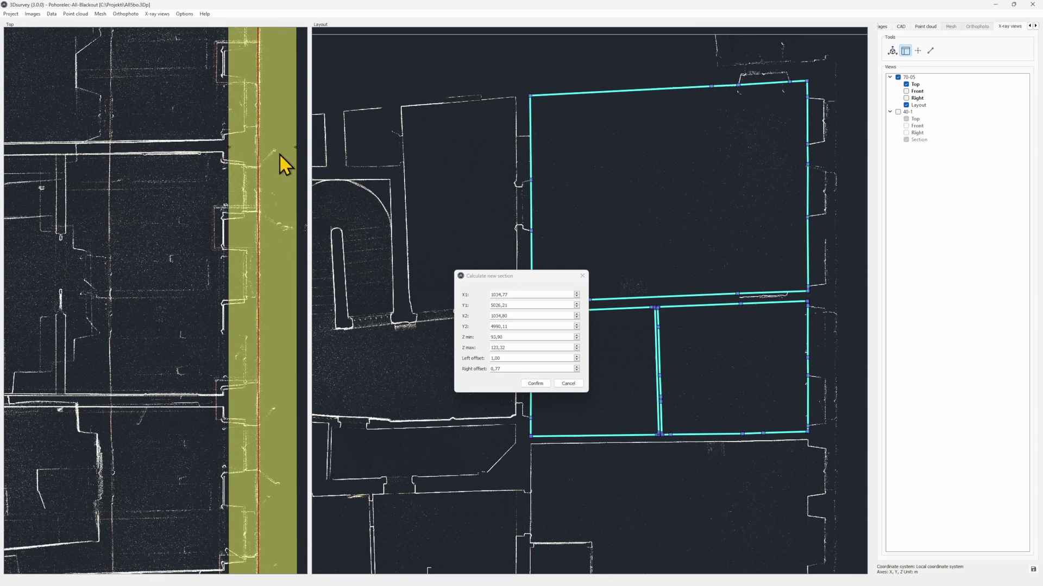
left_click_drag(293, 149, 278, 148)
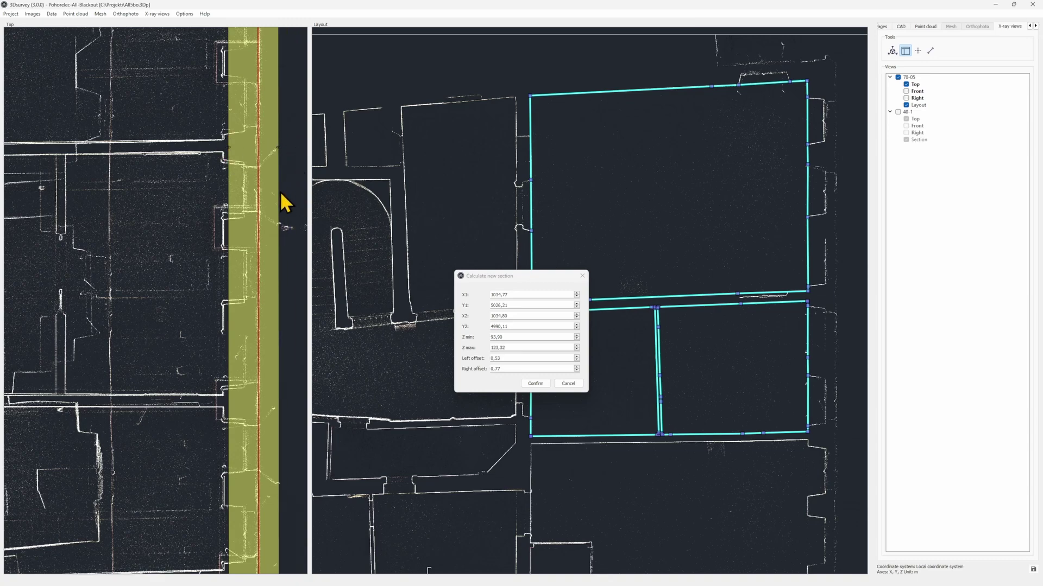
scroll(280, 192, "down", 5)
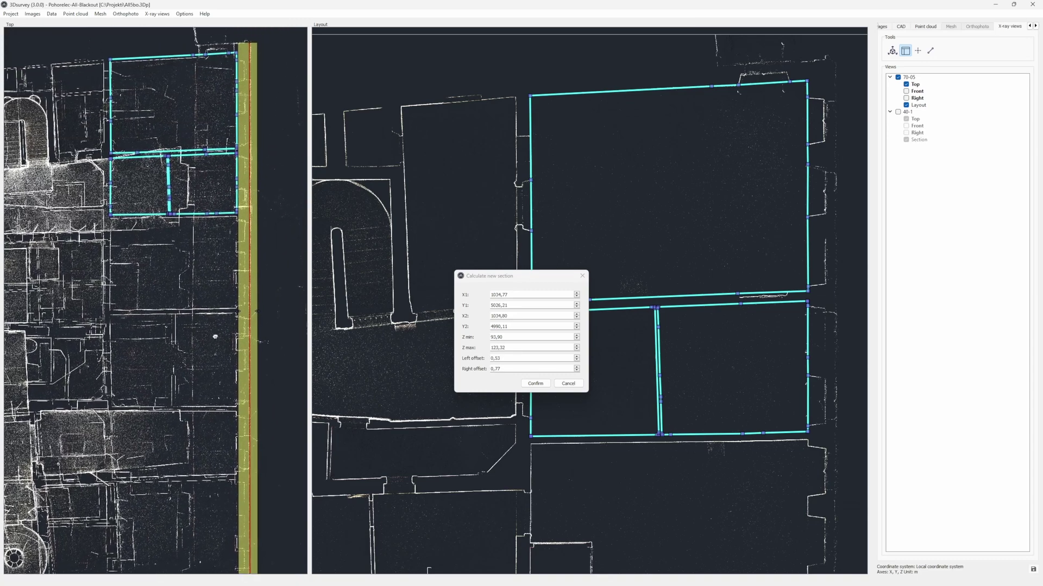
right_click_drag(215, 337, 211, 204)
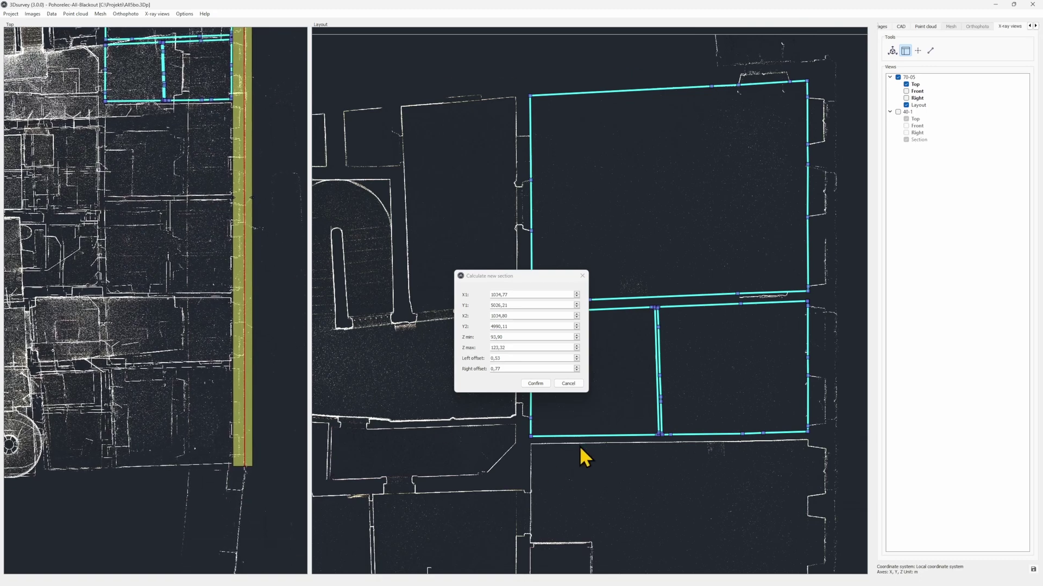
left_click(541, 382)
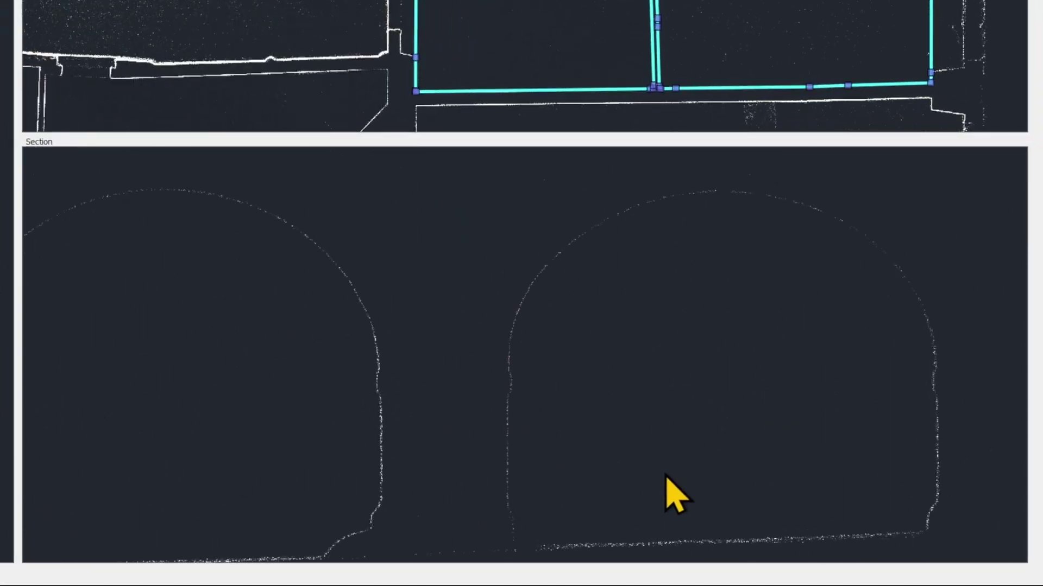
Step: Zoom the Section view to inspect the facade's row of arched openings
scroll(675, 496, "down", 3)
scroll(328, 366, "down", 5)
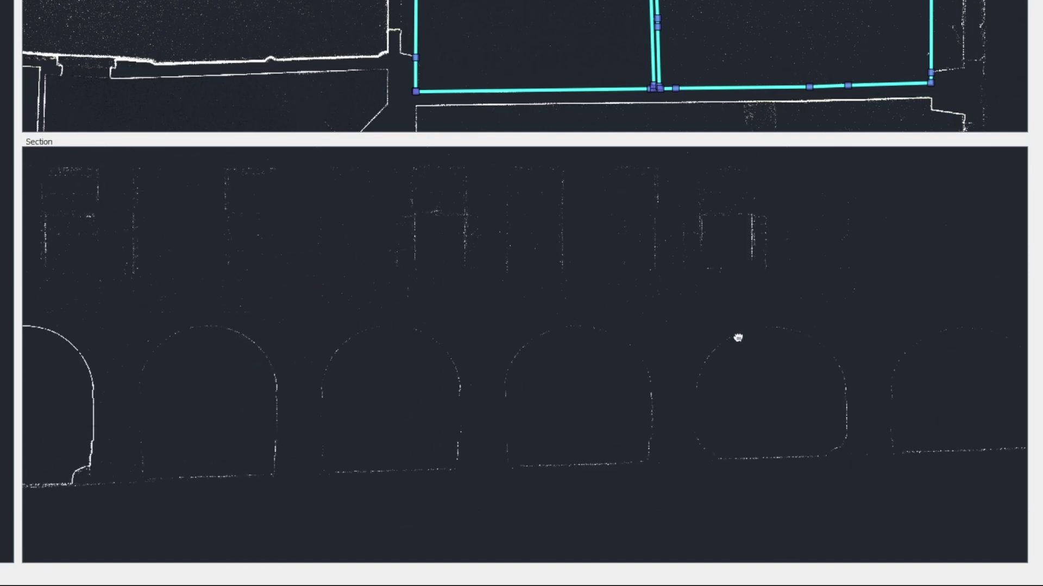
scroll(648, 364, "down", 2)
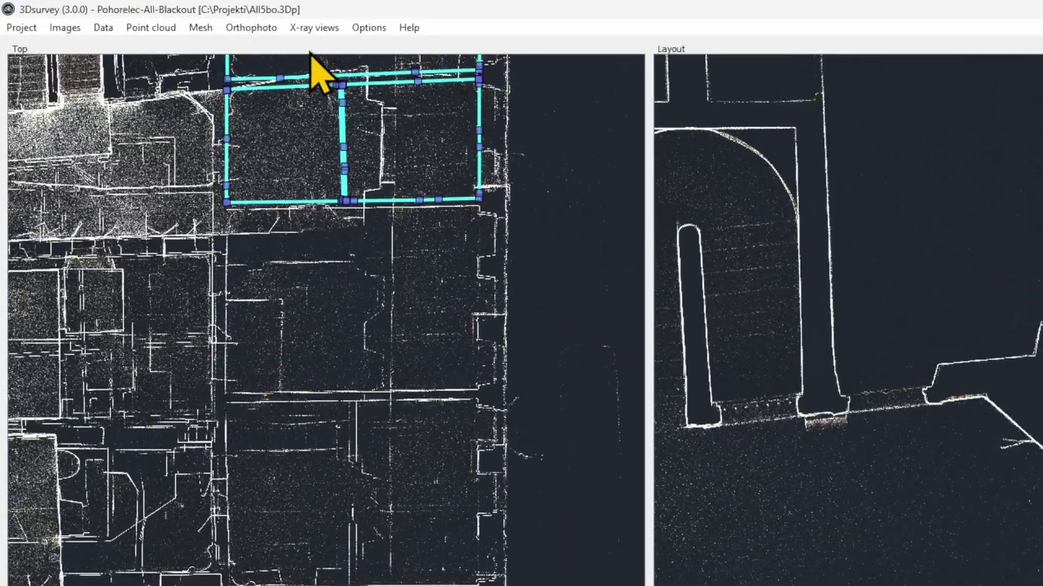
Step: Regenerate All5-reduced X-ray views with 40% colour transparency and 1 cm/px target resolution
left_click(316, 28)
left_click(429, 48)
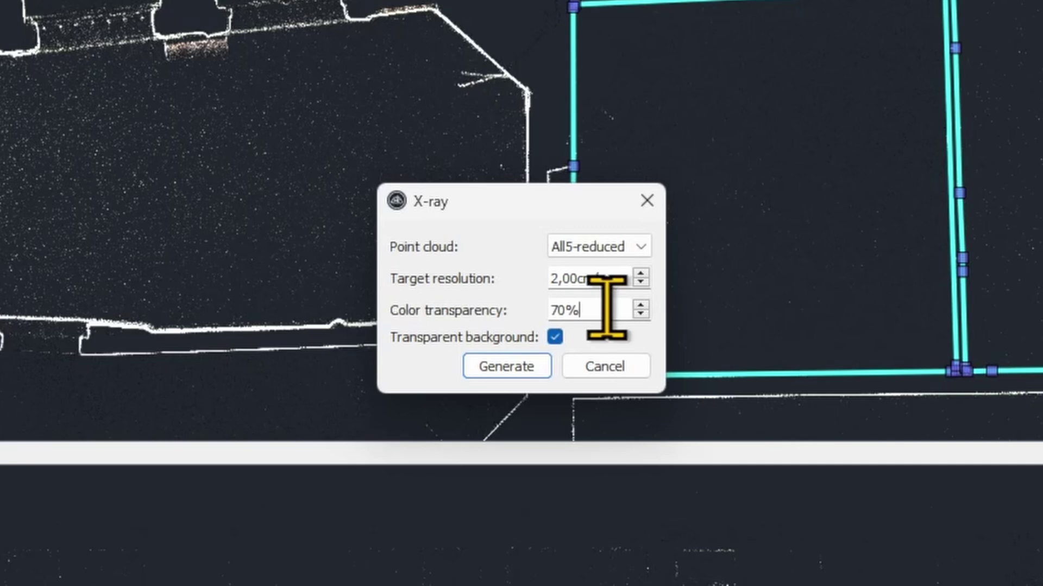
left_click_drag(610, 304, 533, 299)
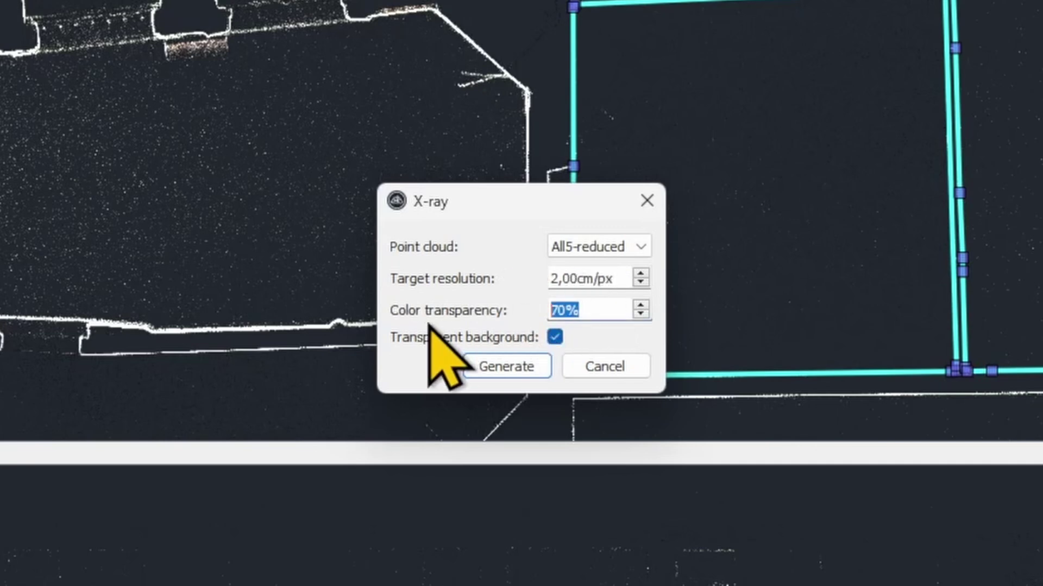
type("40")
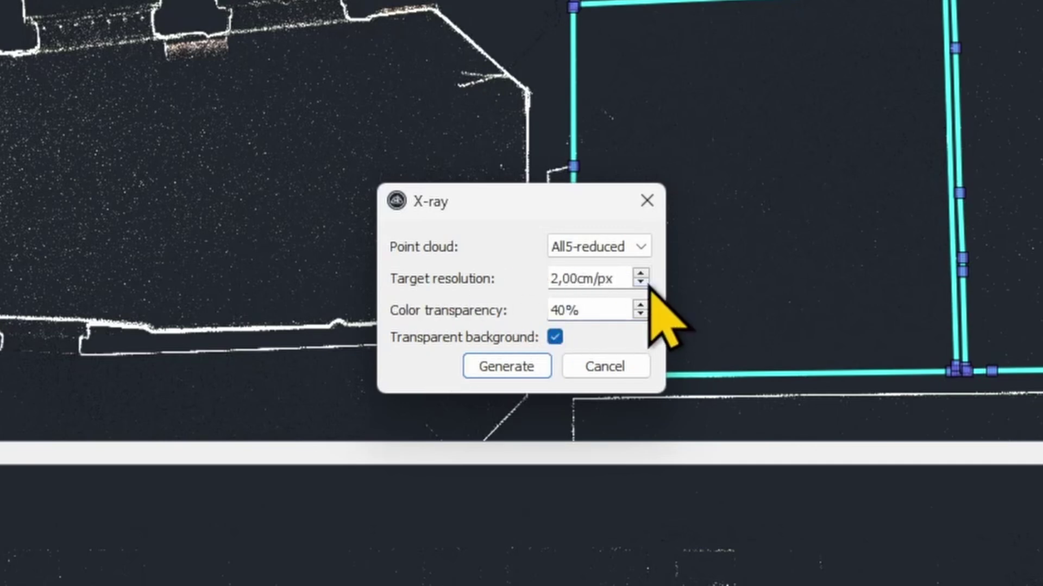
left_click_drag(628, 279, 414, 282)
type("1")
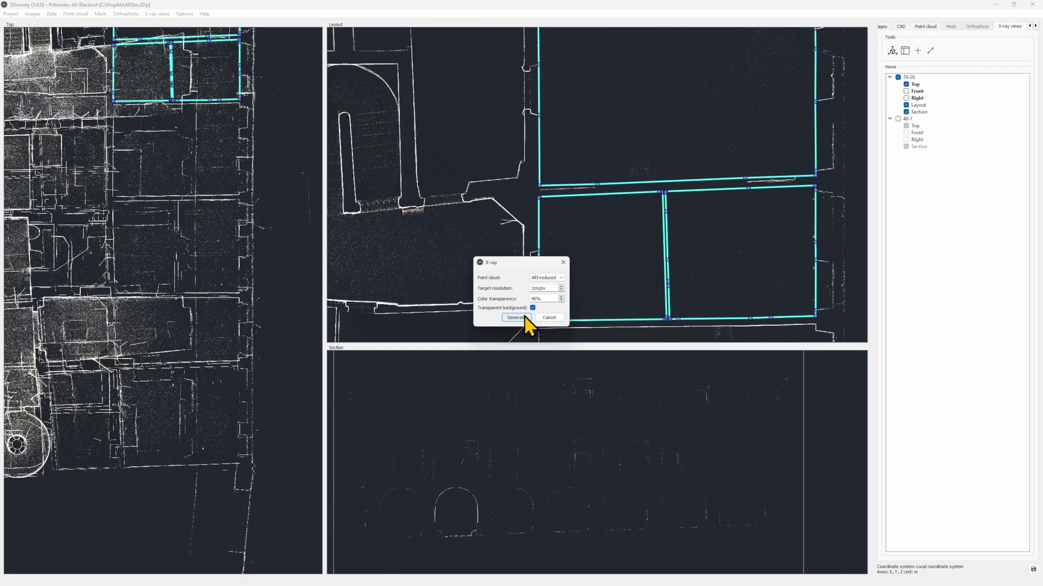
left_click(507, 367)
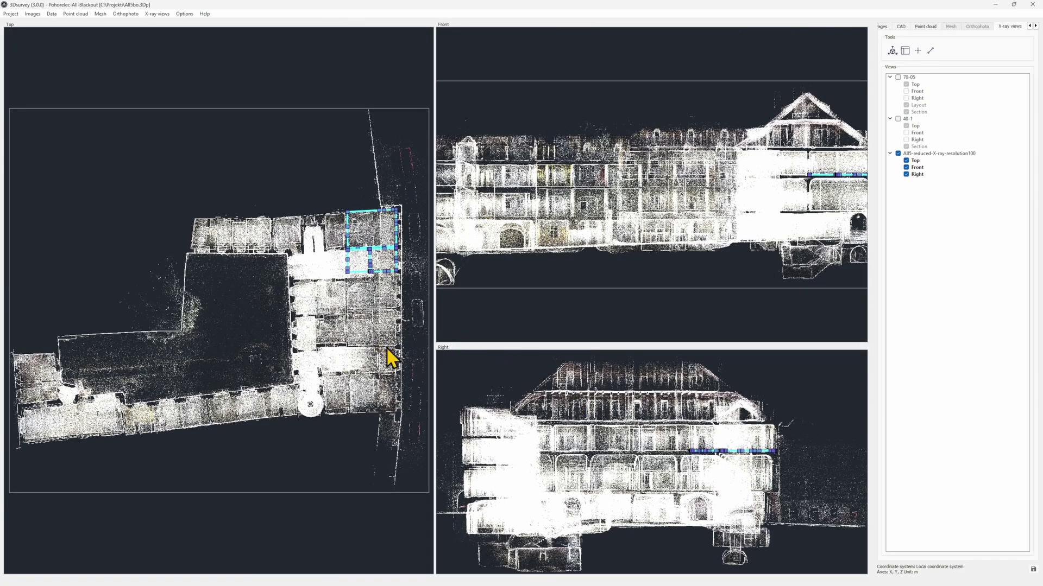
Step: Zoom and pan the Top view onto the wing's street facade and its cyan room outlines
scroll(413, 329, "up", 3)
left_click_drag(409, 340, 312, 334)
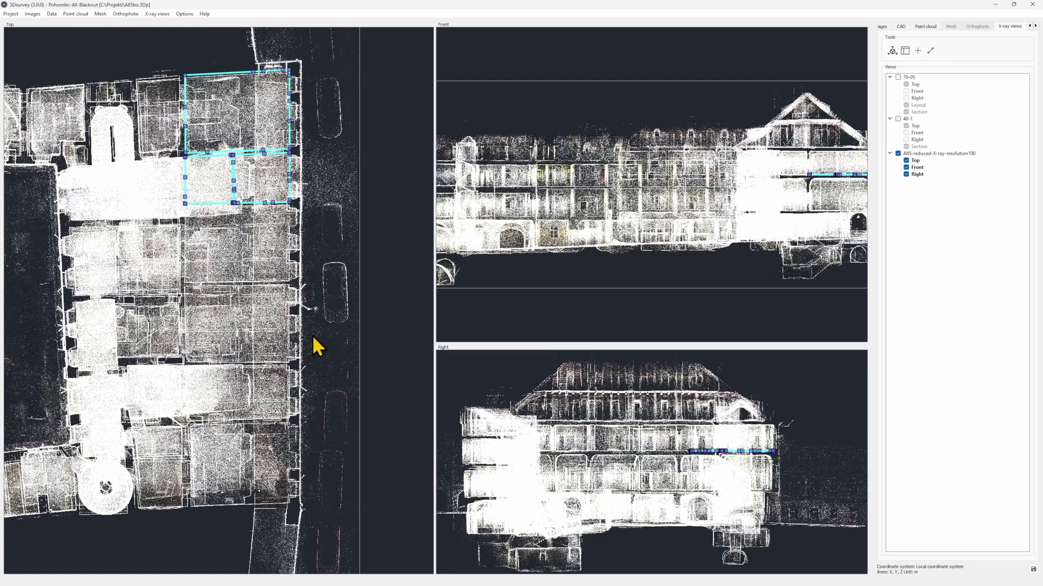
scroll(312, 334, "up", 1)
scroll(350, 280, "down", 2)
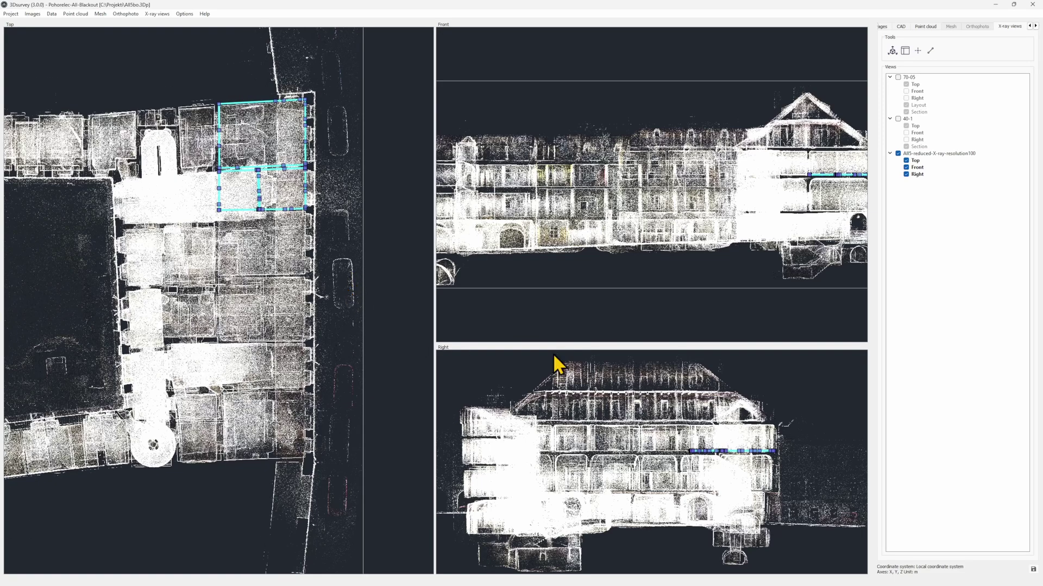
Step: Draw a section band along the street-facing wall in the Top view and narrow it to the wall
left_click(905, 51)
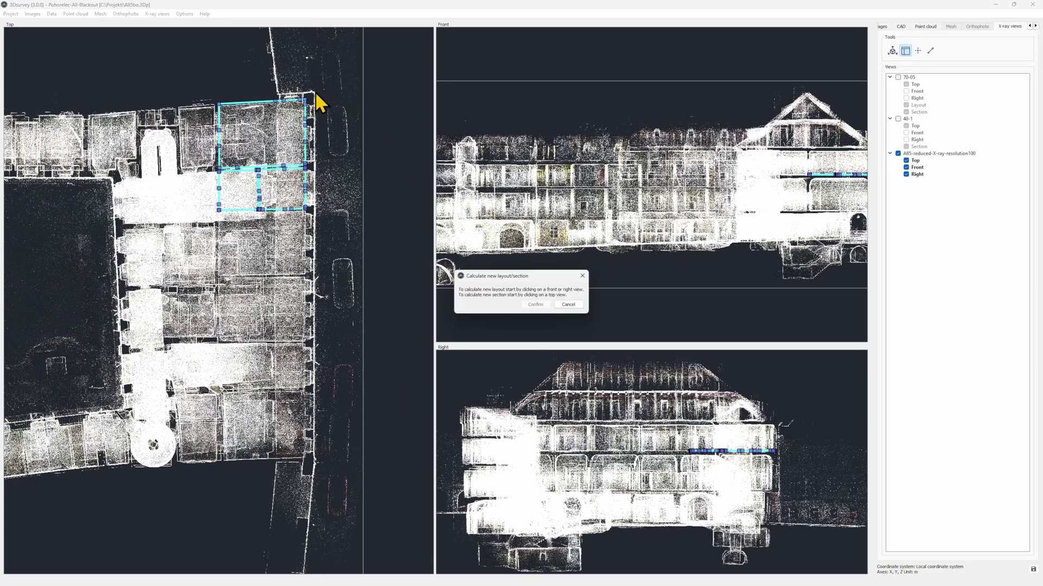
left_click_drag(314, 91, 315, 467)
scroll(315, 280, "up", 5)
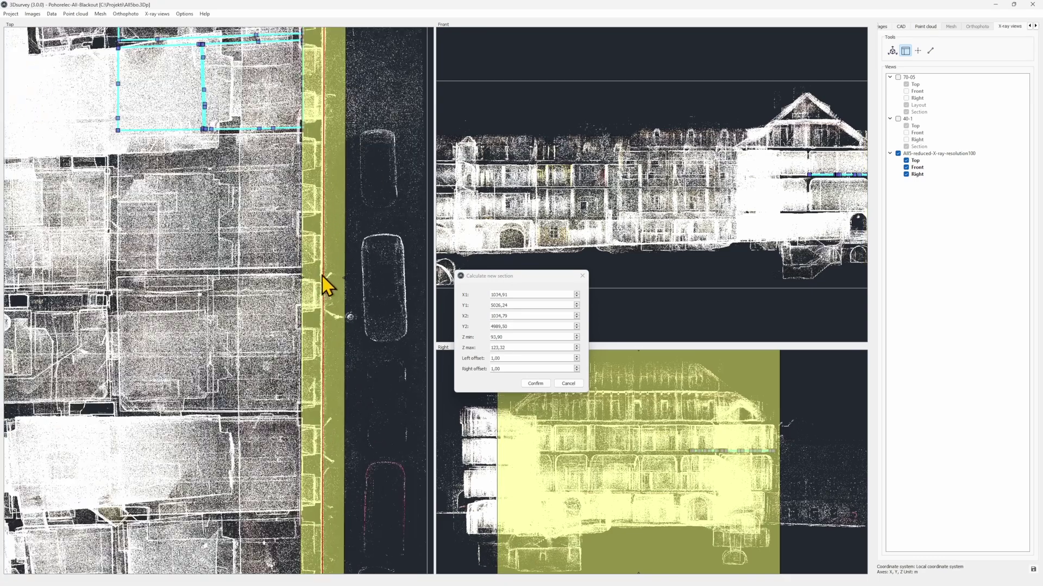
left_click_drag(293, 281, 351, 285)
Step: Compute the new section and hide the Front and Right X-ray views
left_click(535, 383)
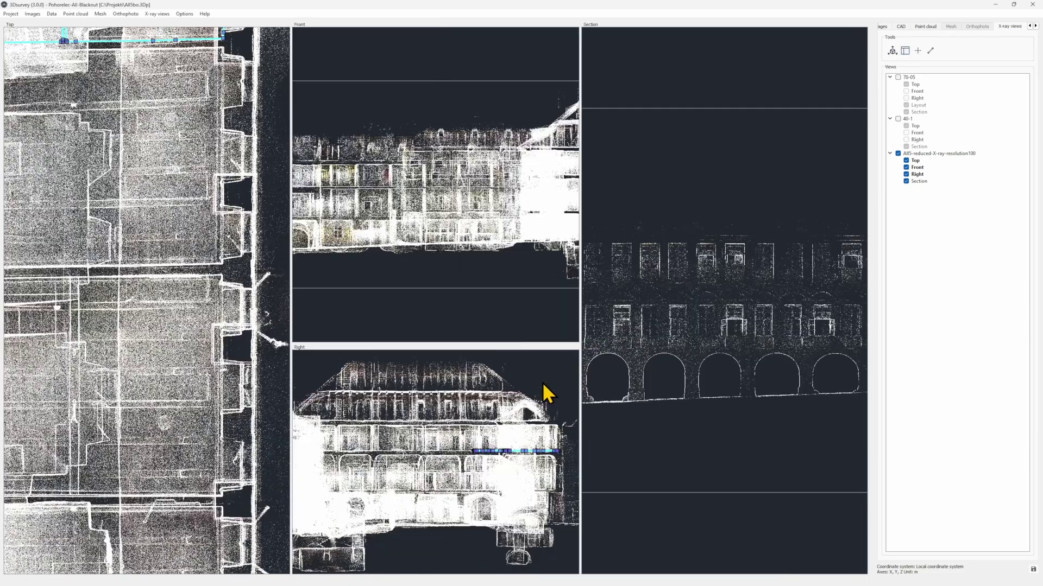
left_click(906, 167)
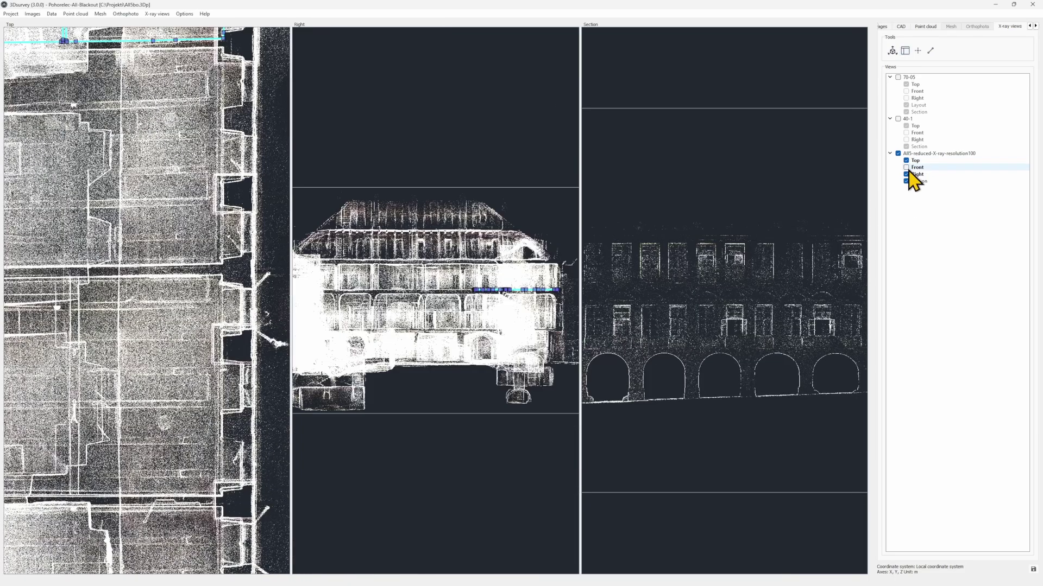
left_click(906, 174)
Step: Widen the Section view and zoom it onto the arcade and door
left_click_drag(431, 314, 293, 326)
scroll(416, 389, "up", 5)
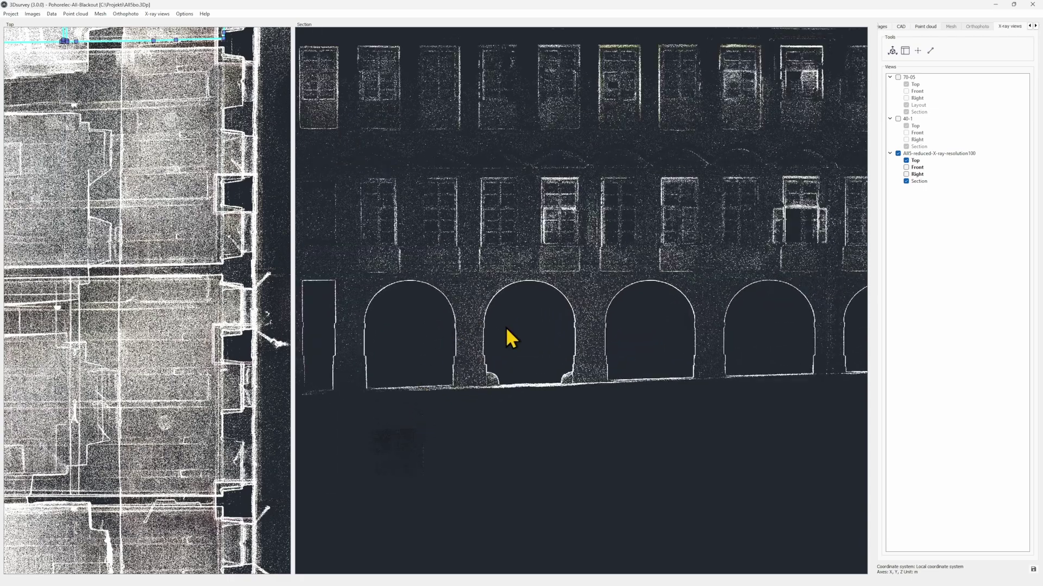
scroll(543, 337, "up", 3)
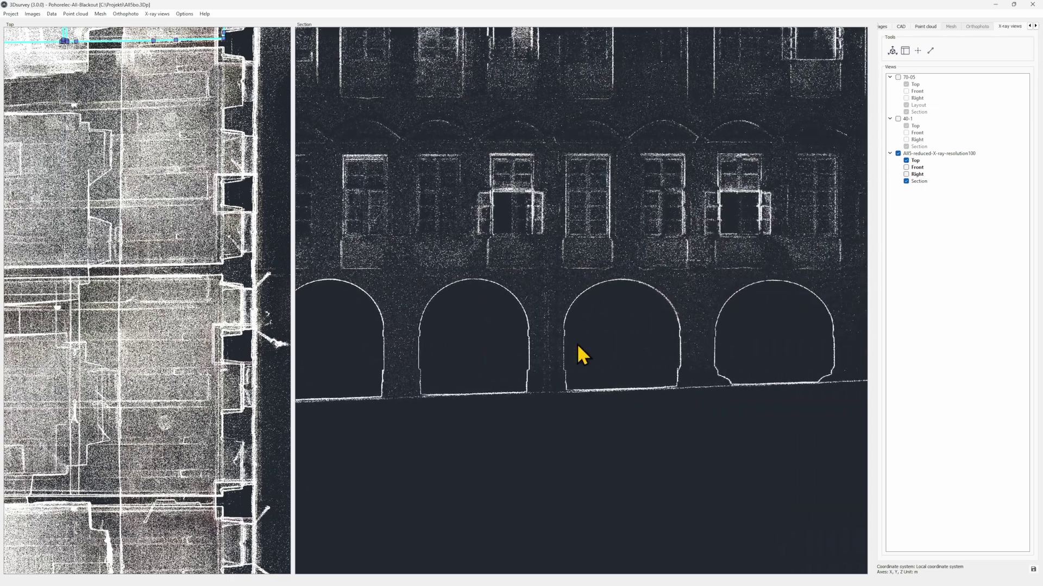
left_click_drag(577, 343, 574, 295)
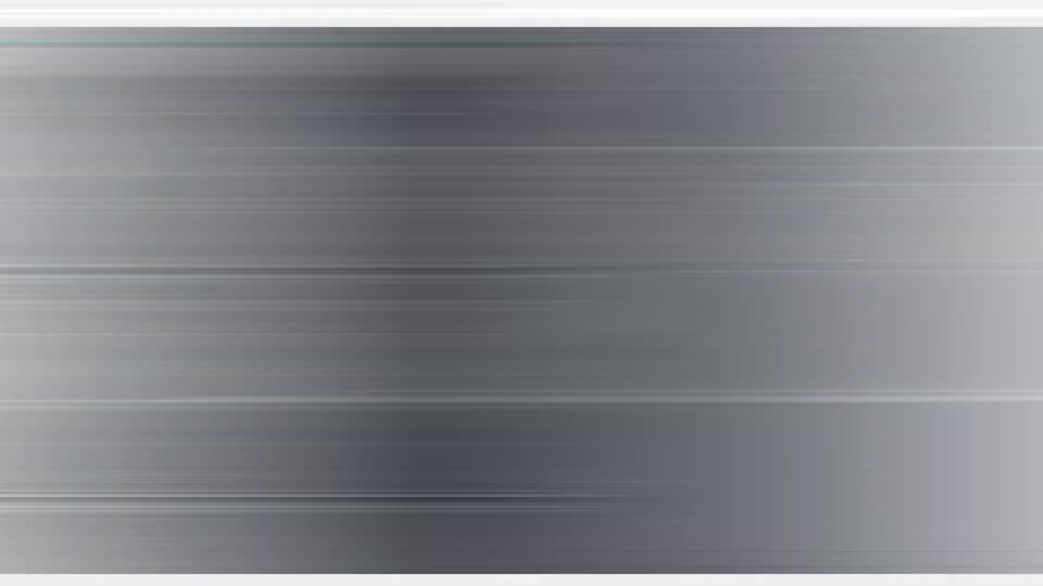
Step: Start a distance measurement at the base of the first arch's left jamb
left_click(930, 51)
left_click(431, 403)
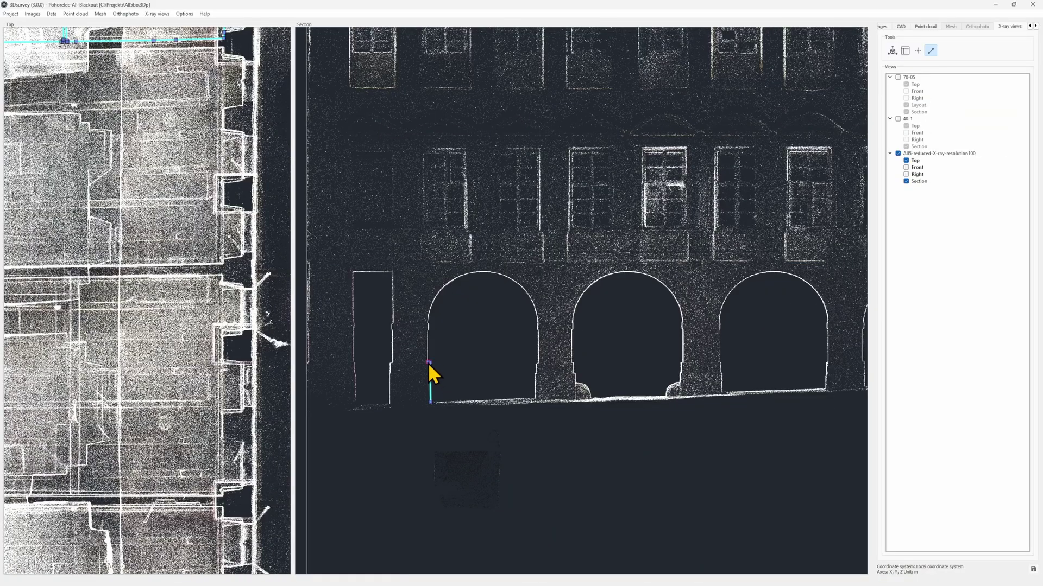
scroll(428, 334, "up", 6)
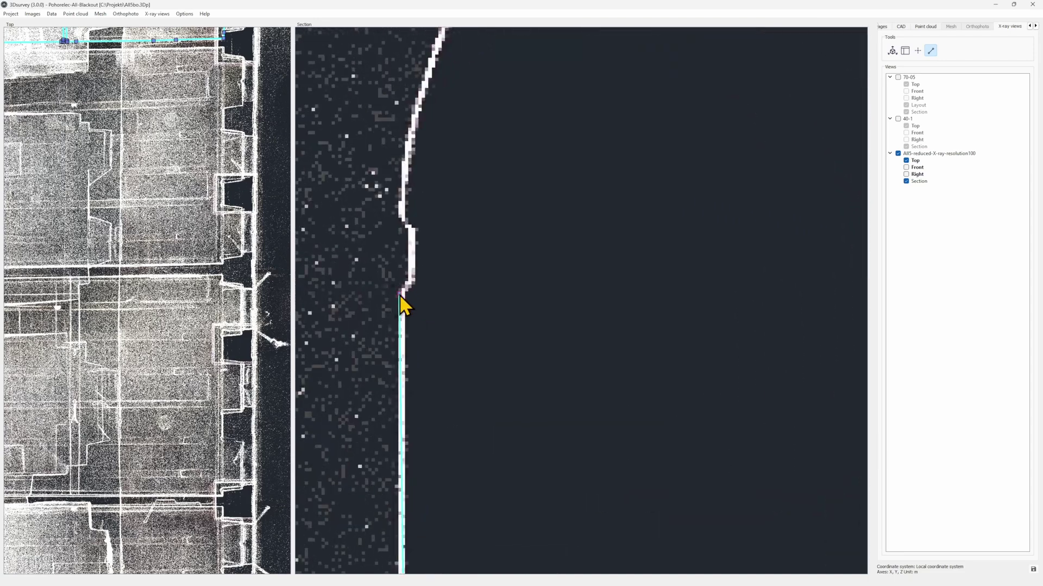
Step: Place the second measurement point up the arch's left side
left_click(414, 233)
scroll(363, 364, "down", 3)
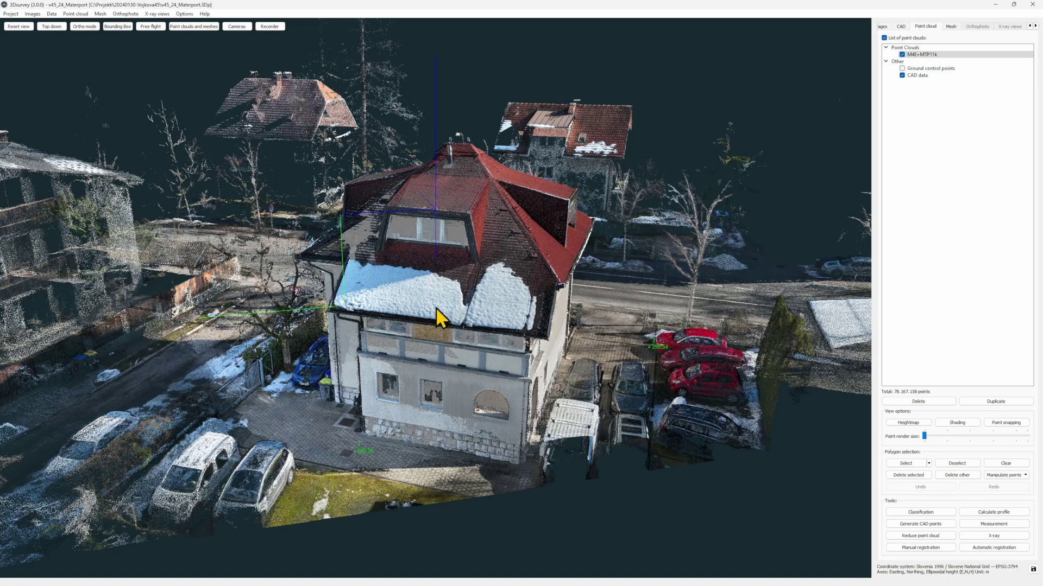
Step: Try a clipping box cut through the house, then turn it off
left_click(118, 26)
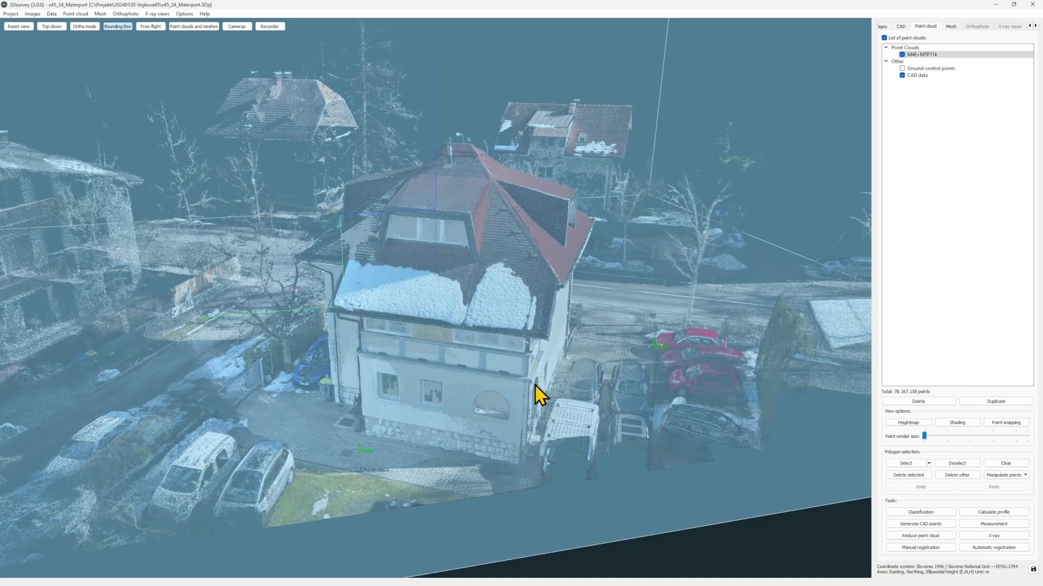
left_click_drag(698, 507, 678, 518)
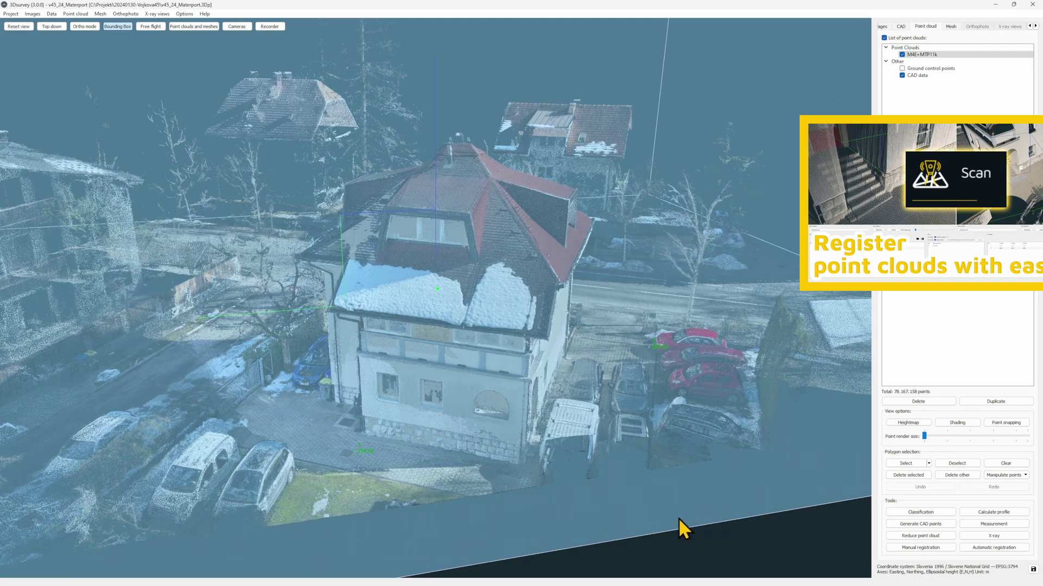
left_click(115, 26)
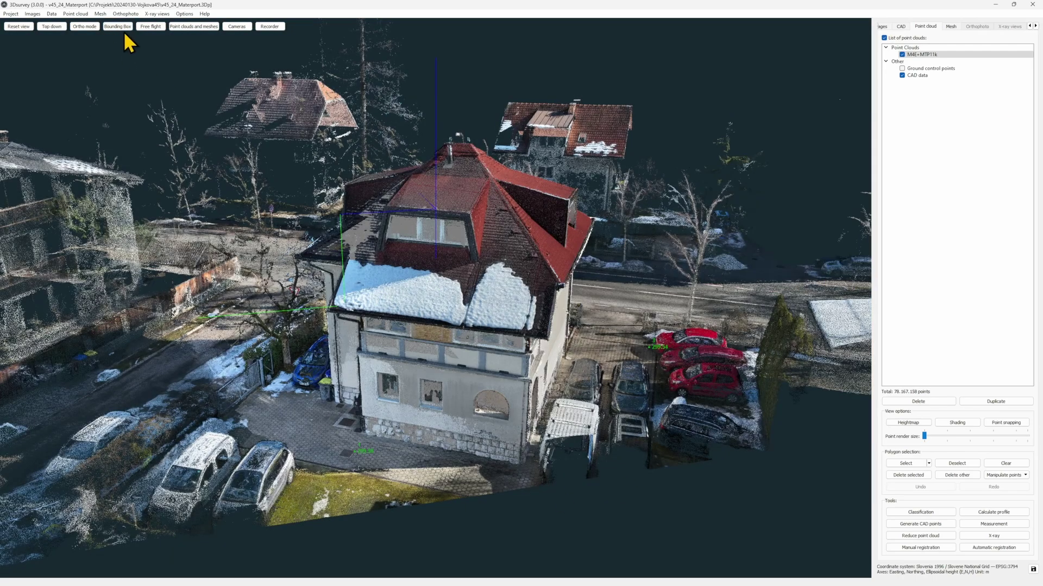
Step: Set the new X-ray views' target resolution to 1 cm/px
left_click(163, 14)
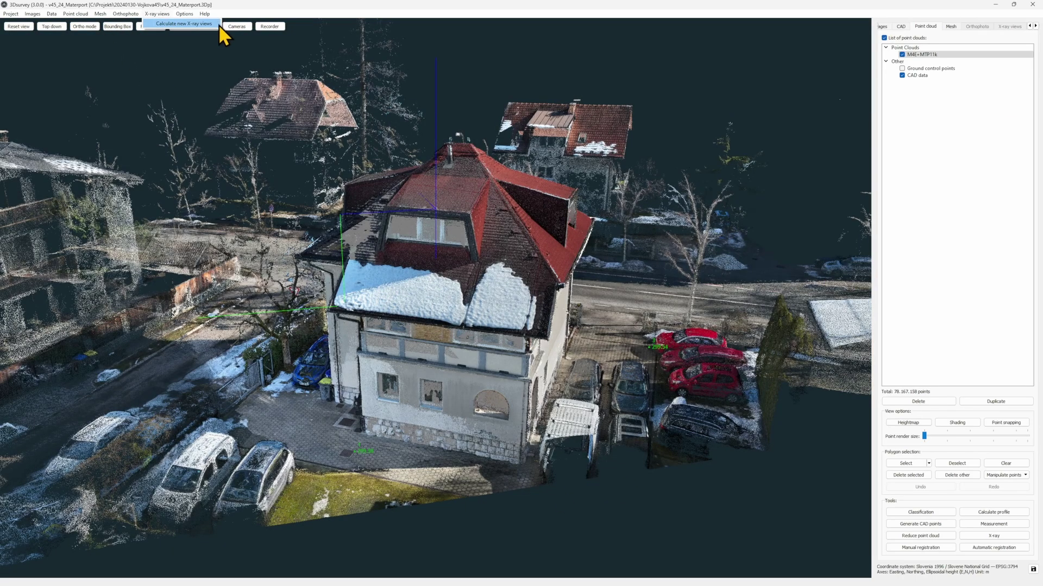
left_click(219, 24)
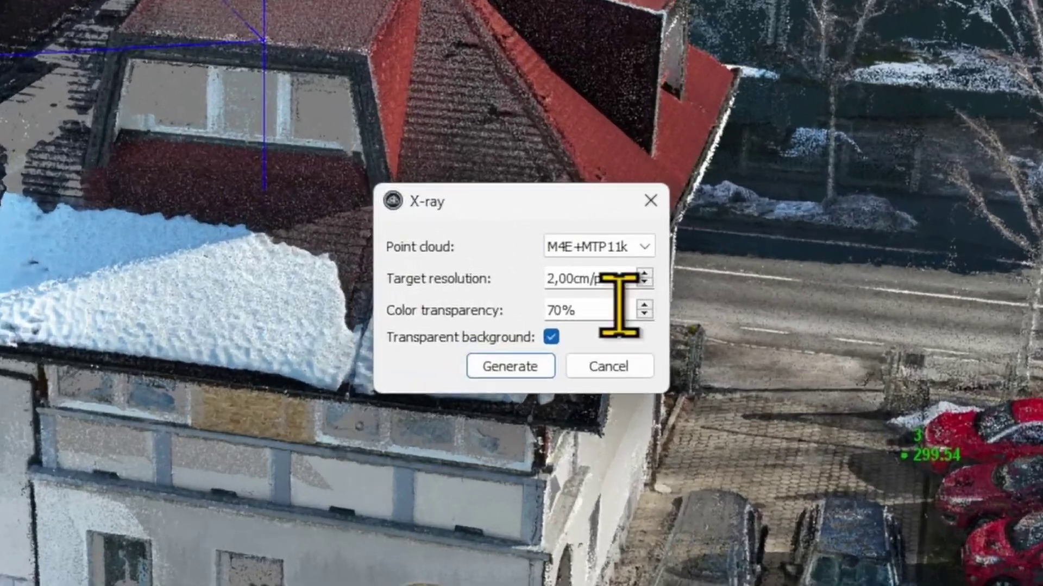
left_click_drag(579, 285, 467, 287)
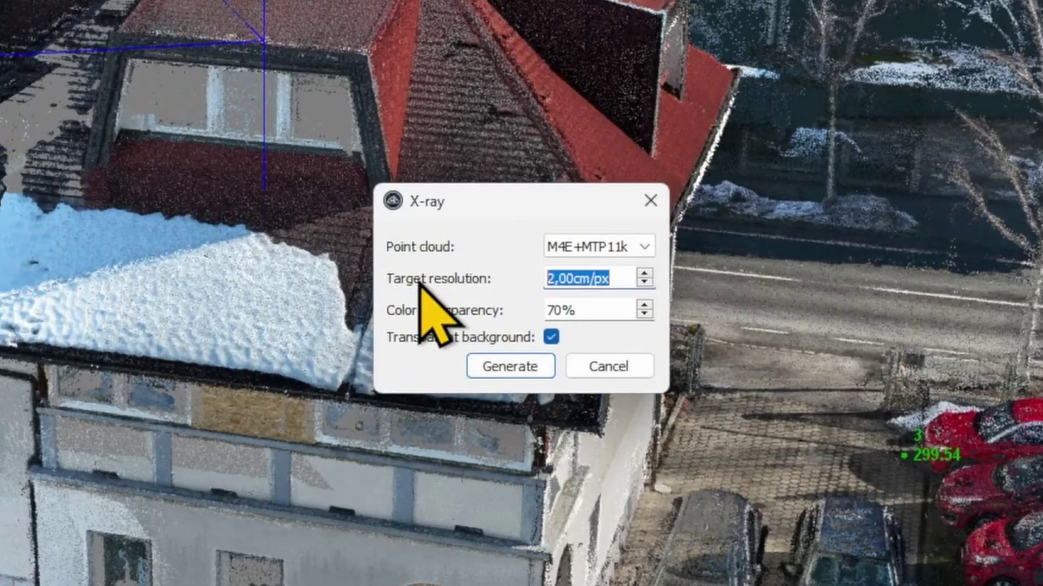
type("1")
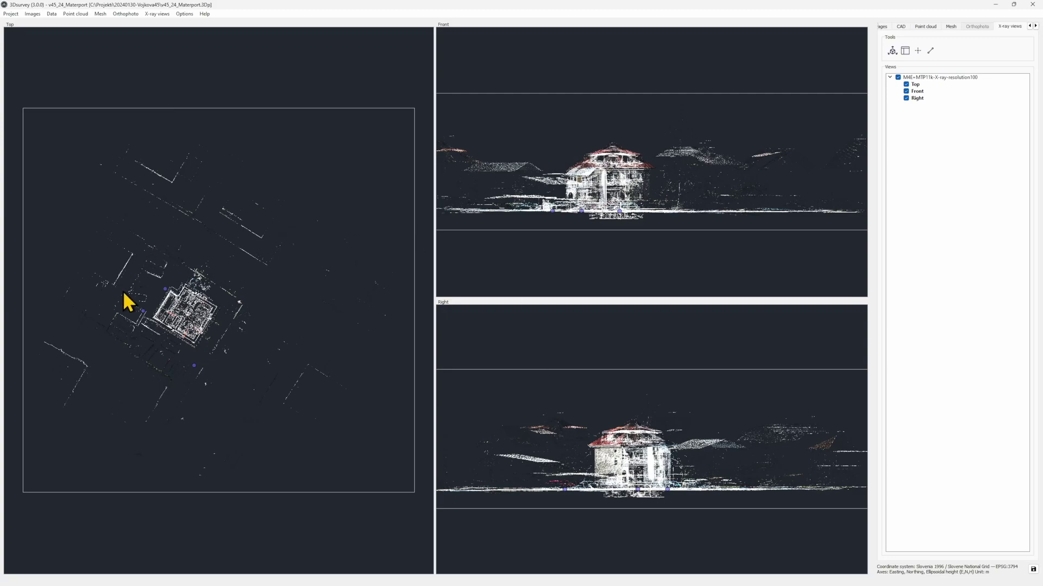
scroll(171, 335, "up", 10)
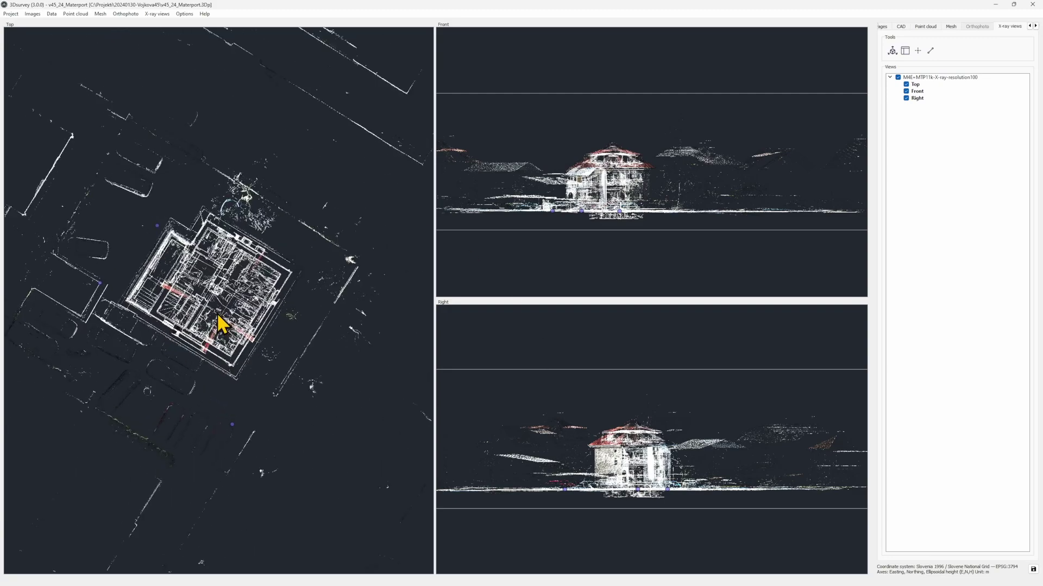
scroll(221, 321, "up", 3)
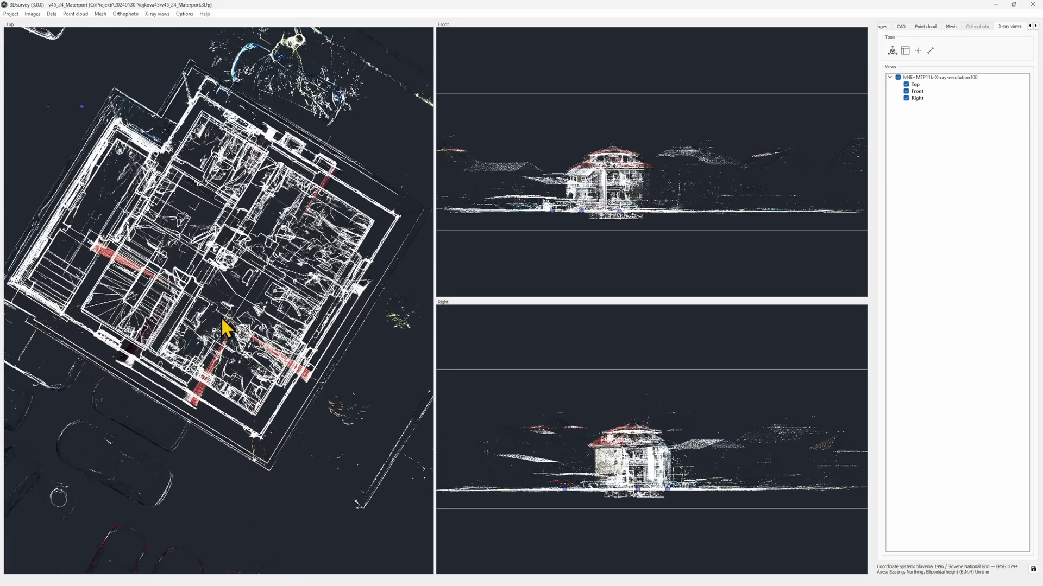
scroll(222, 320, "down", 8)
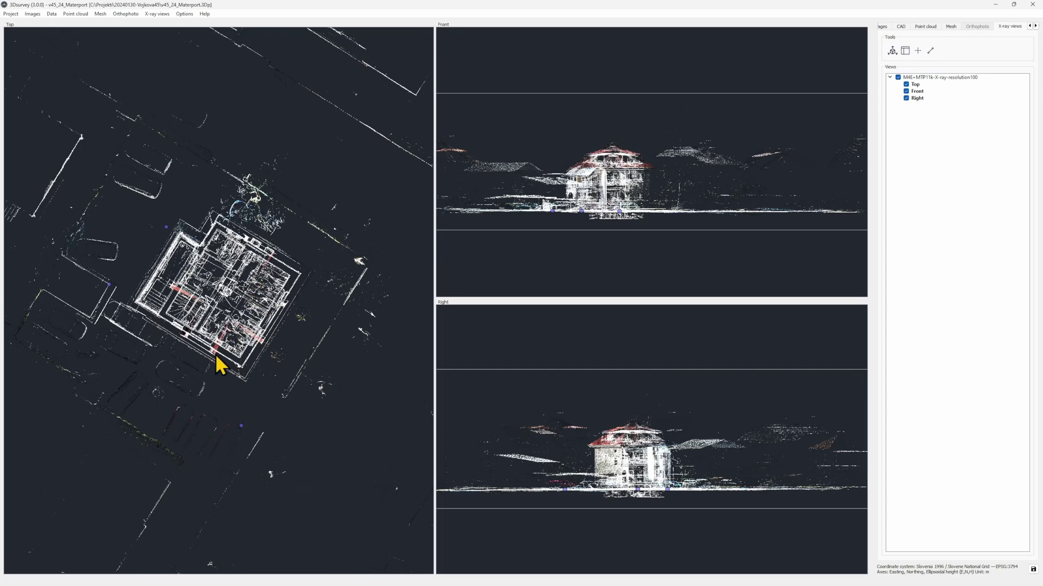
scroll(619, 163, "up", 5)
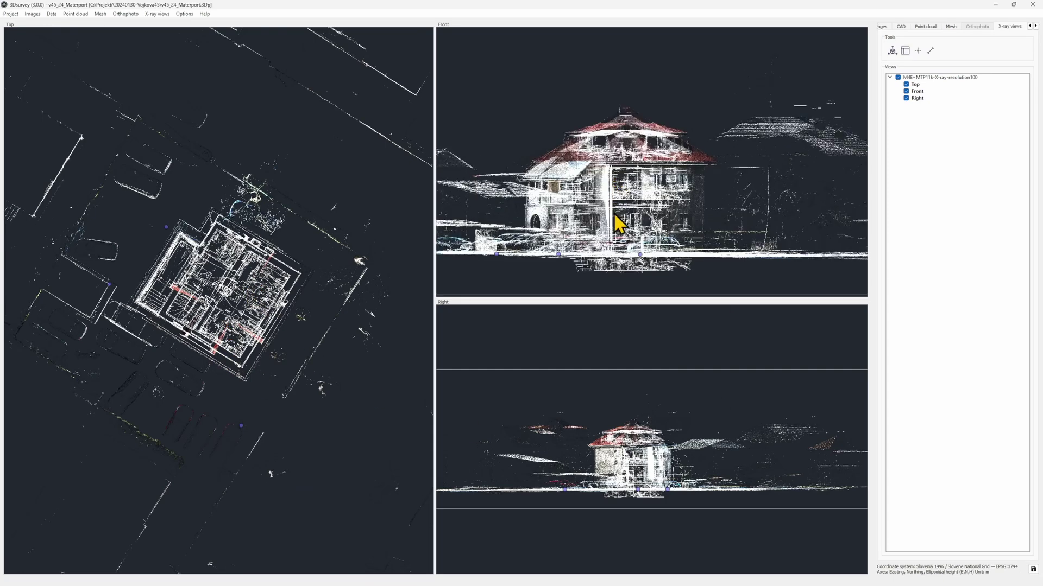
scroll(620, 224, "down", 3)
scroll(641, 492, "up", 6)
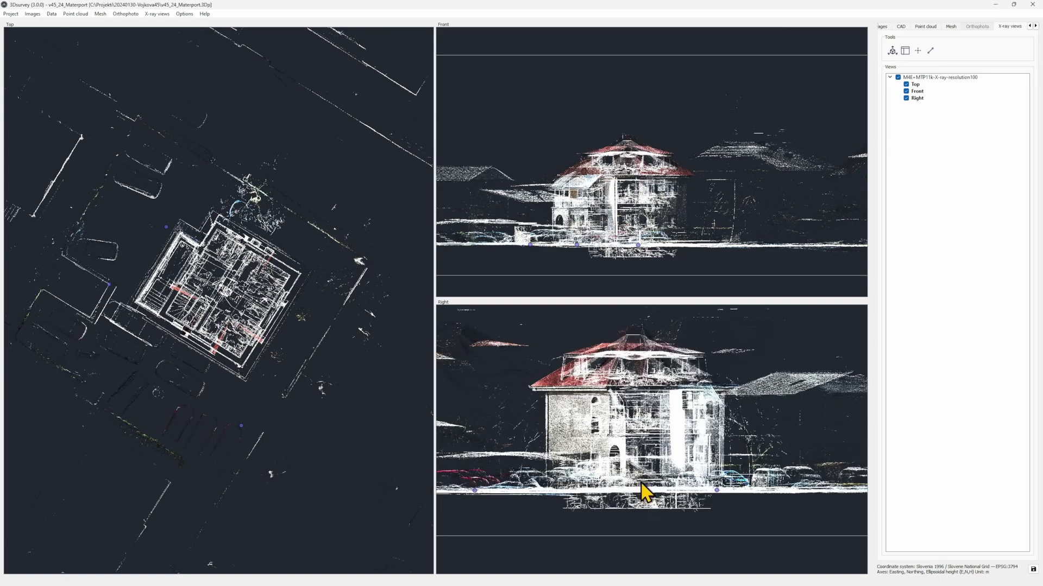
scroll(634, 437, "down", 5)
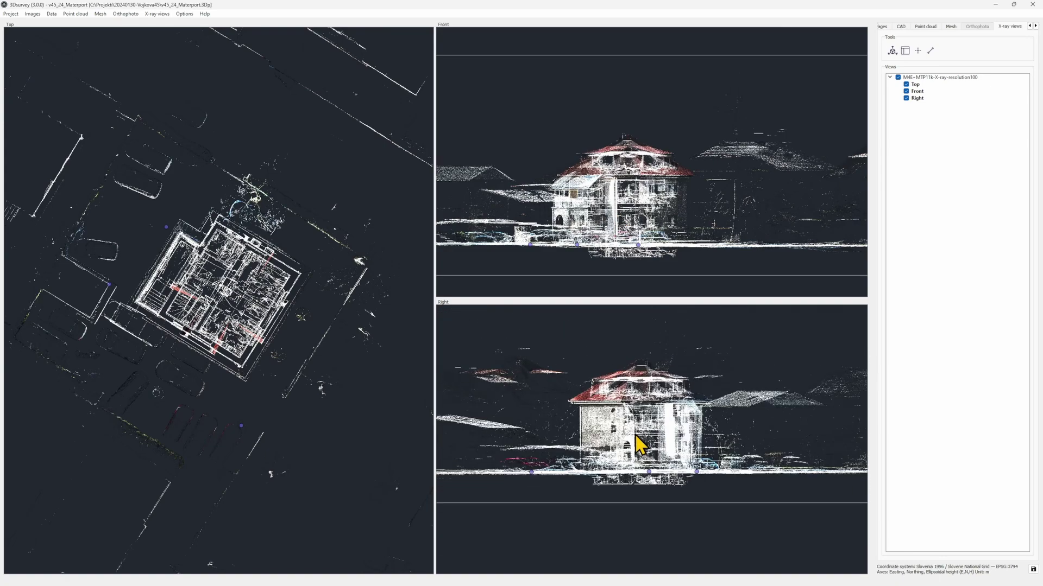
scroll(640, 228, "down", 2)
scroll(642, 232, "down", 2)
scroll(661, 455, "down", 3)
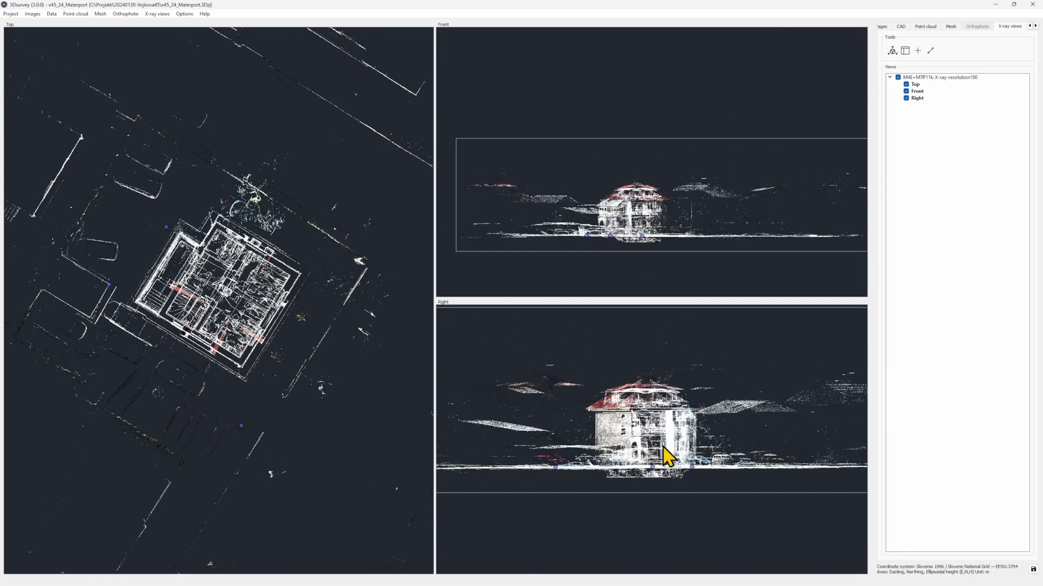
scroll(222, 309, "up", 3)
scroll(215, 298, "down", 3)
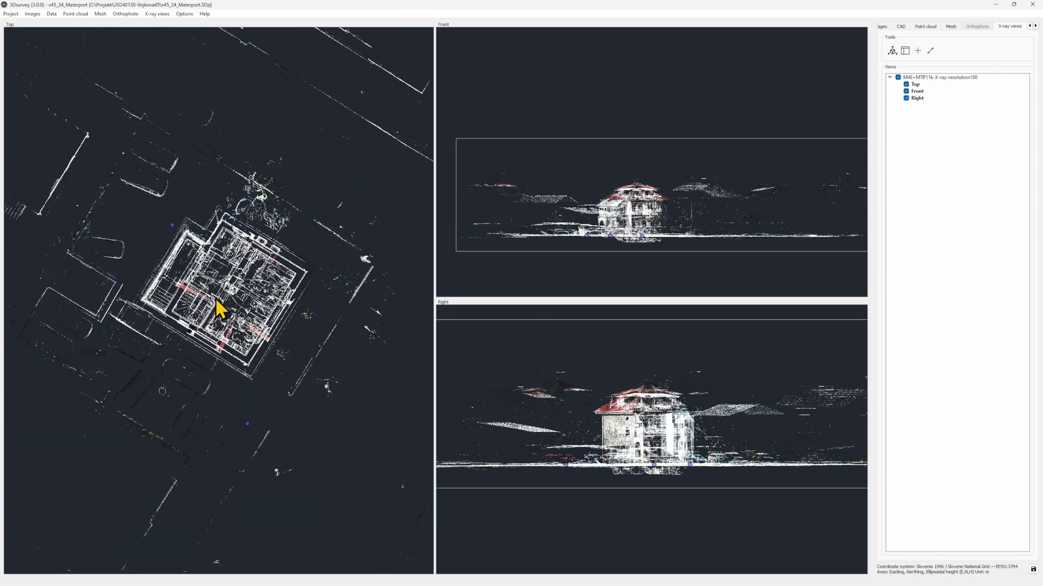
scroll(215, 298, "up", 2)
scroll(266, 333, "up", 5)
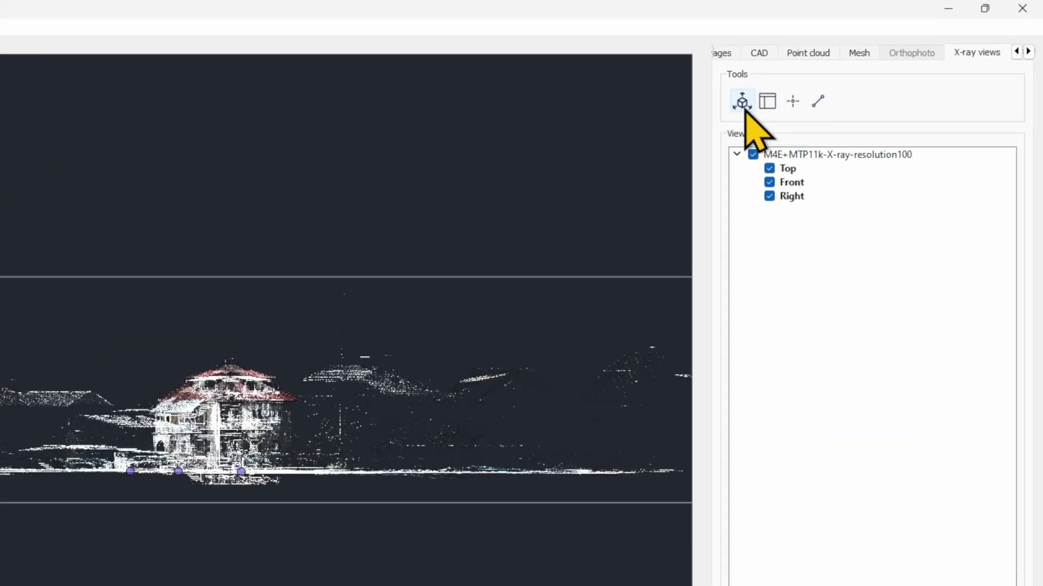
Step: Align the model to the house wall with two points, recalculating views at 58,42°
left_click(892, 51)
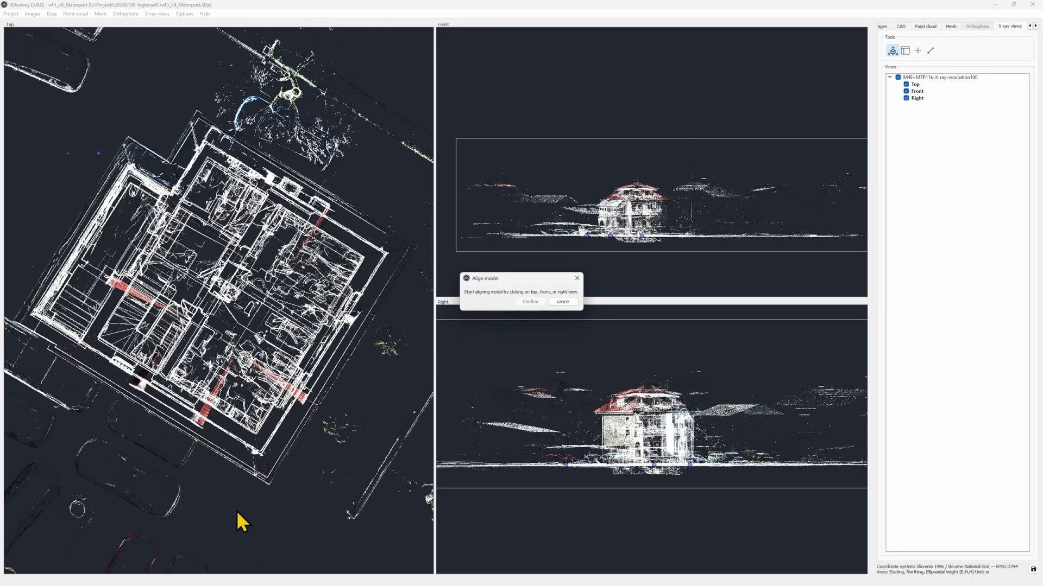
left_click(269, 482)
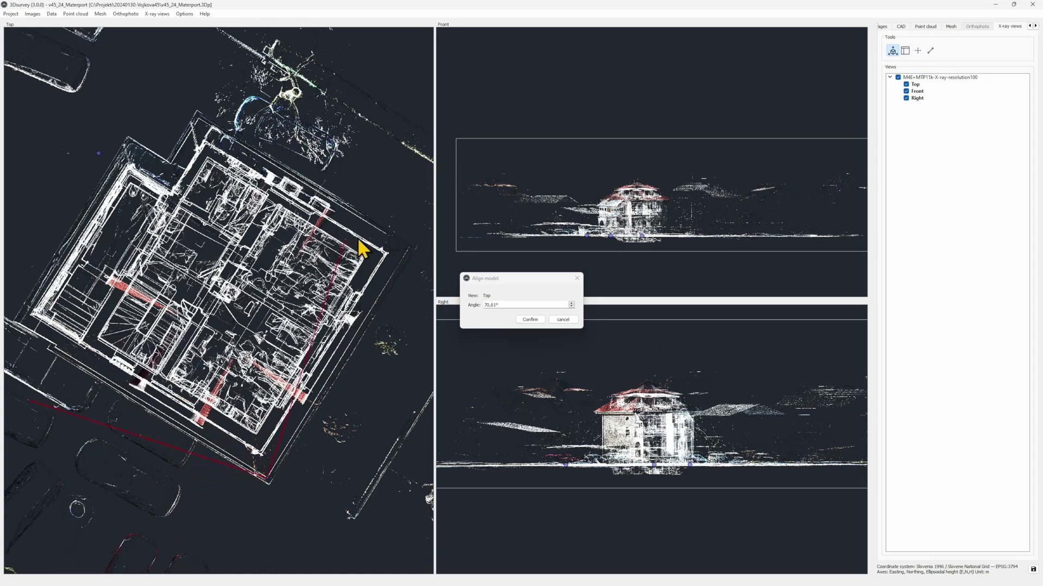
left_click(400, 263)
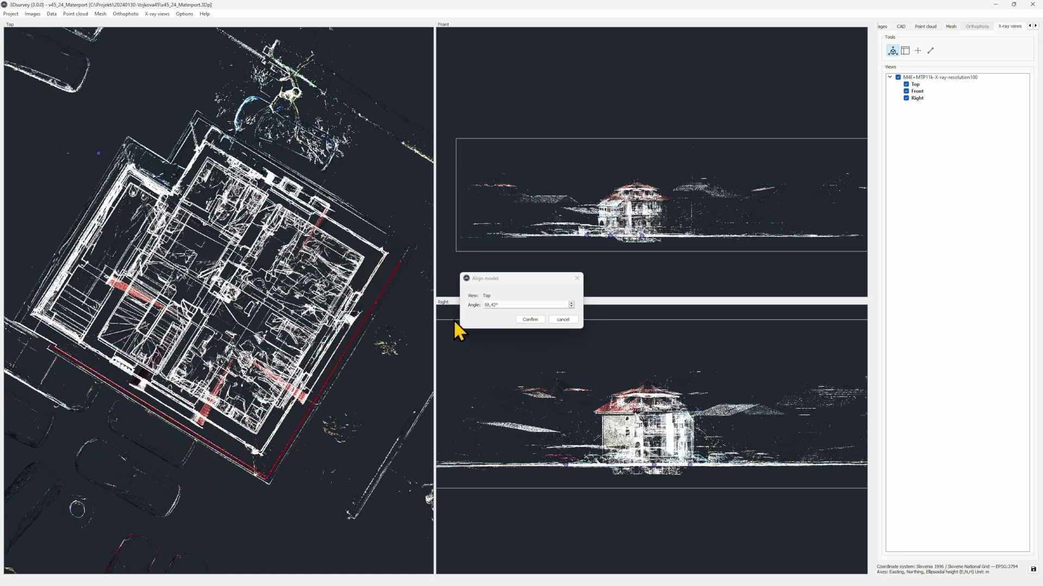
left_click(530, 320)
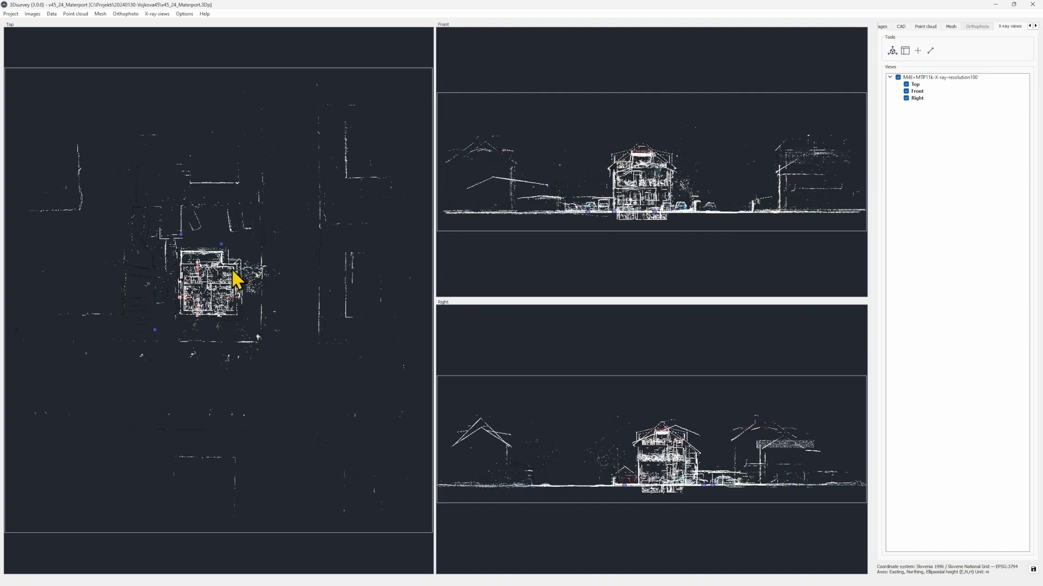
scroll(234, 280, "up", 5)
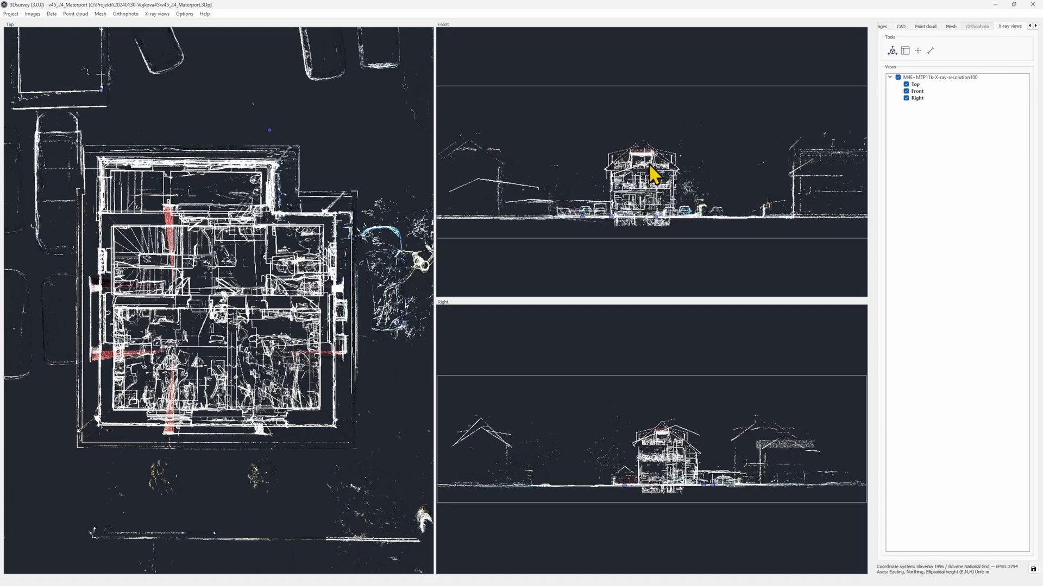
scroll(658, 214, "up", 5)
left_click_drag(658, 214, 696, 194)
scroll(661, 400, "up", 6)
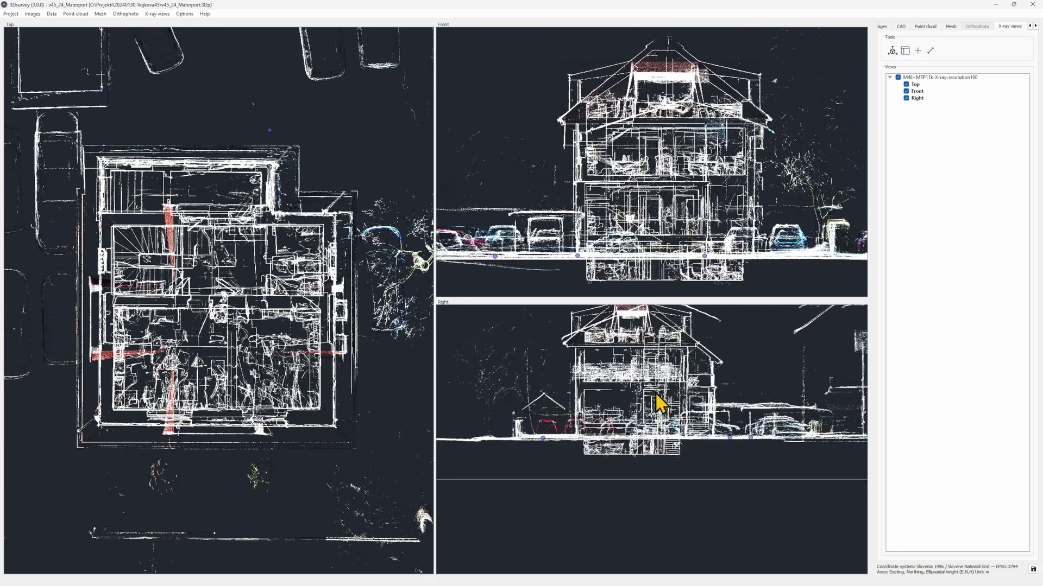
mouse_move(661, 400)
left_mouse_down()
mouse_move(663, 380)
mouse_move(673, 429)
mouse_move(676, 412)
left_mouse_up()
scroll(637, 449, "down", 3)
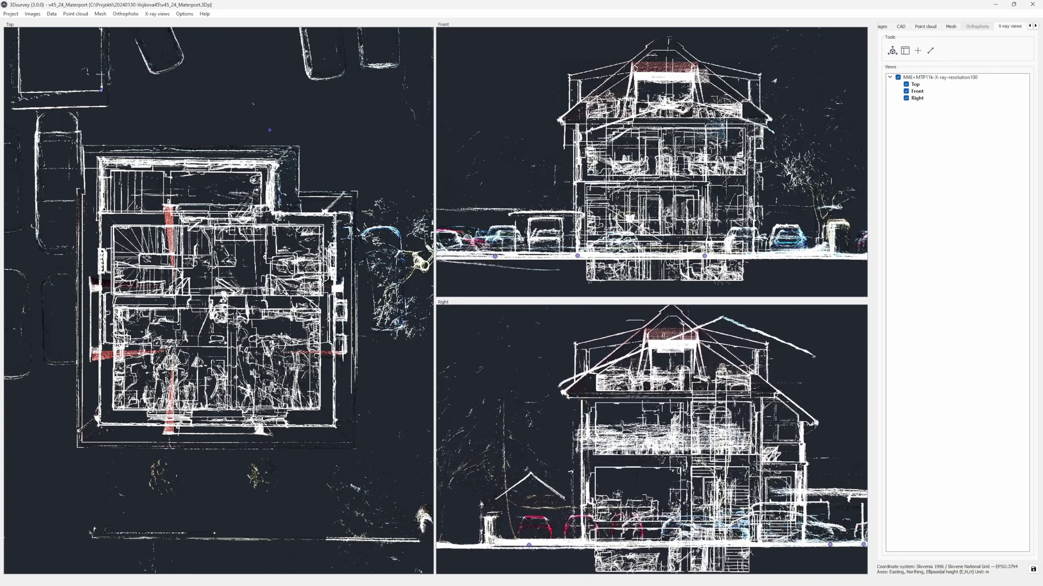
scroll(280, 325, "down", 8)
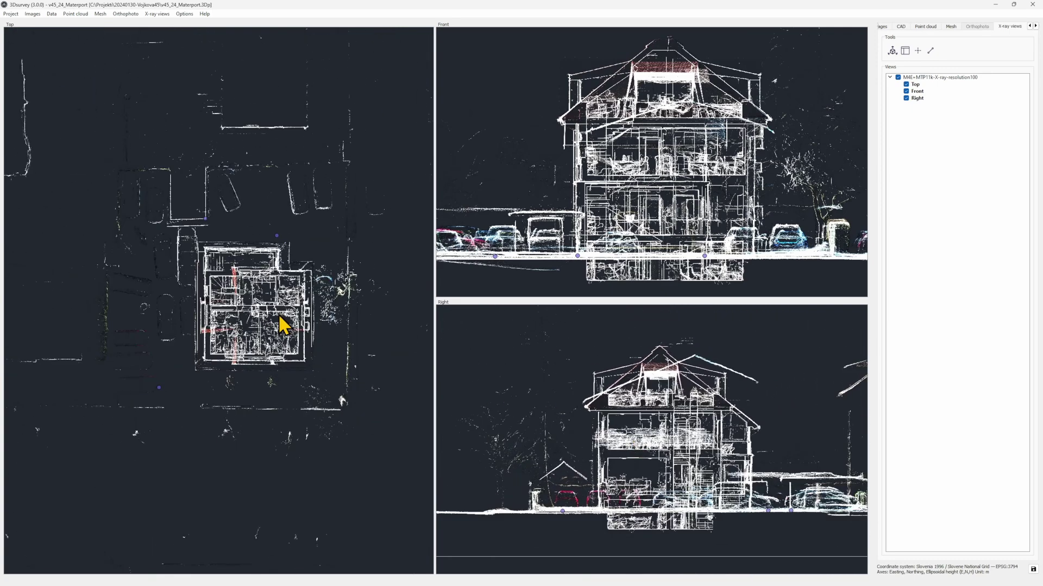
scroll(314, 322, "up", 3)
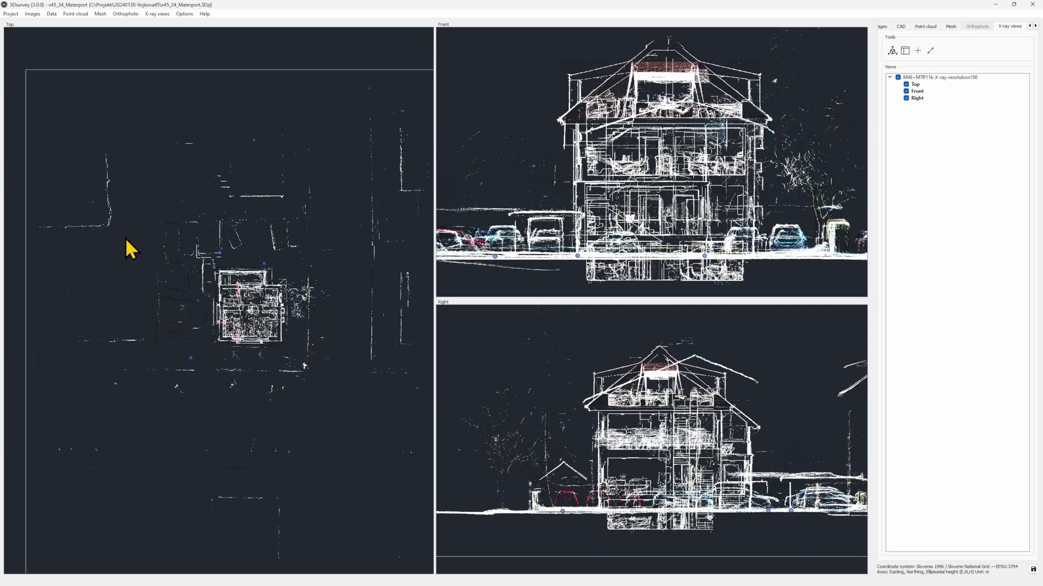
left_click_drag(370, 259, 266, 254)
left_click_drag(171, 356, 295, 373)
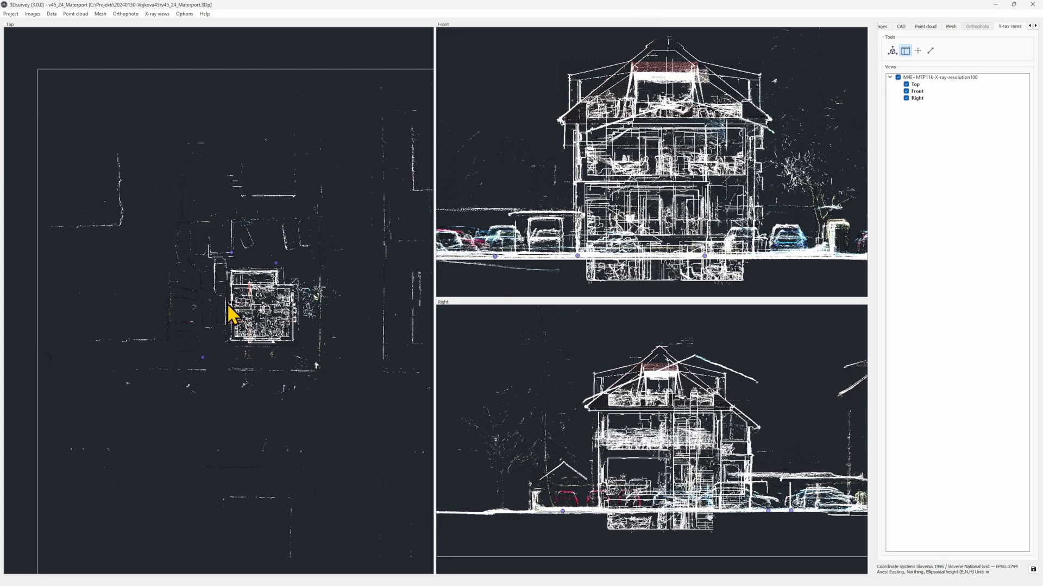
Step: Cut a section across the house, widening its band on both sides to cover the building
left_click_drag(168, 306, 356, 309)
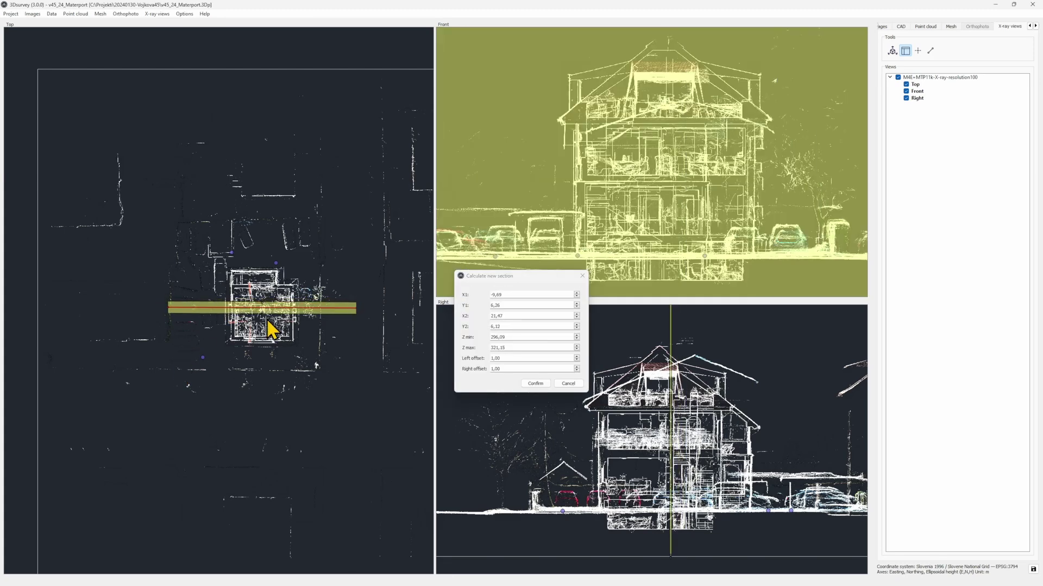
left_click_drag(267, 313, 266, 378)
left_click_drag(261, 302, 265, 216)
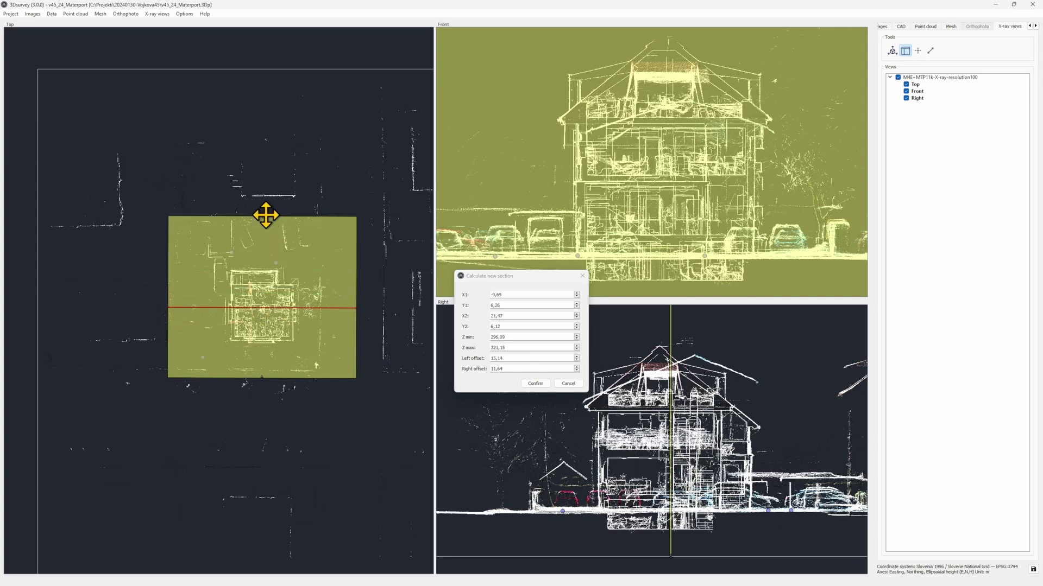
left_click(543, 384)
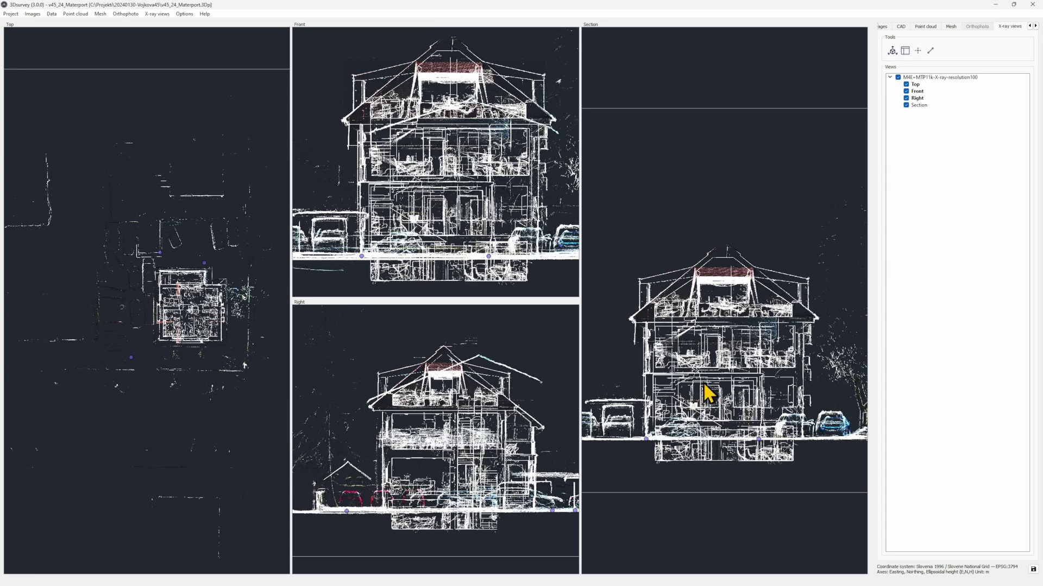
scroll(690, 367, "down", 5)
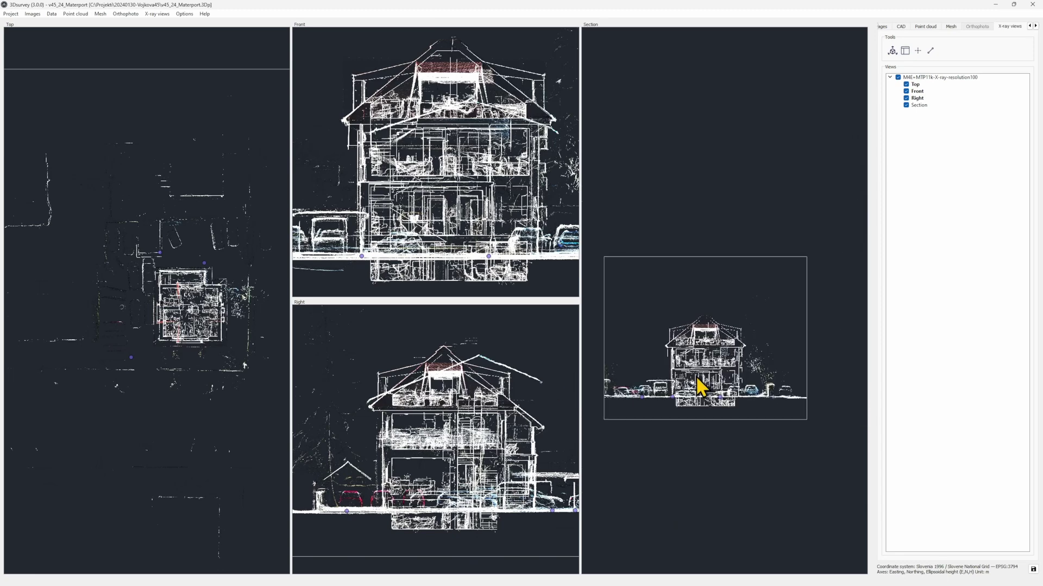
Step: Hide the Front X-ray view and zoom into the house in the Top view
left_click(906, 91)
scroll(719, 356, "up", 5)
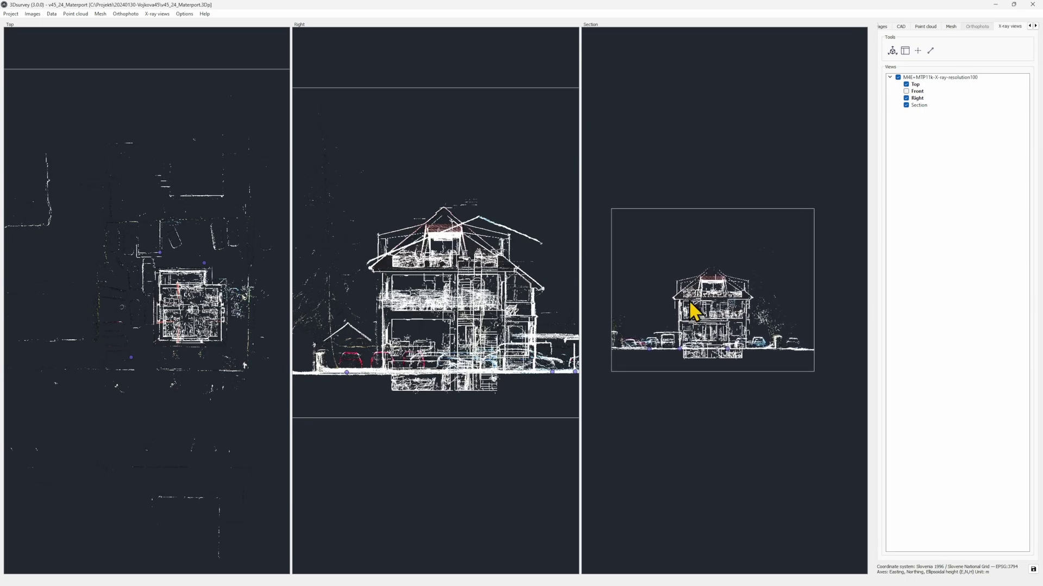
scroll(442, 291, "up", 5)
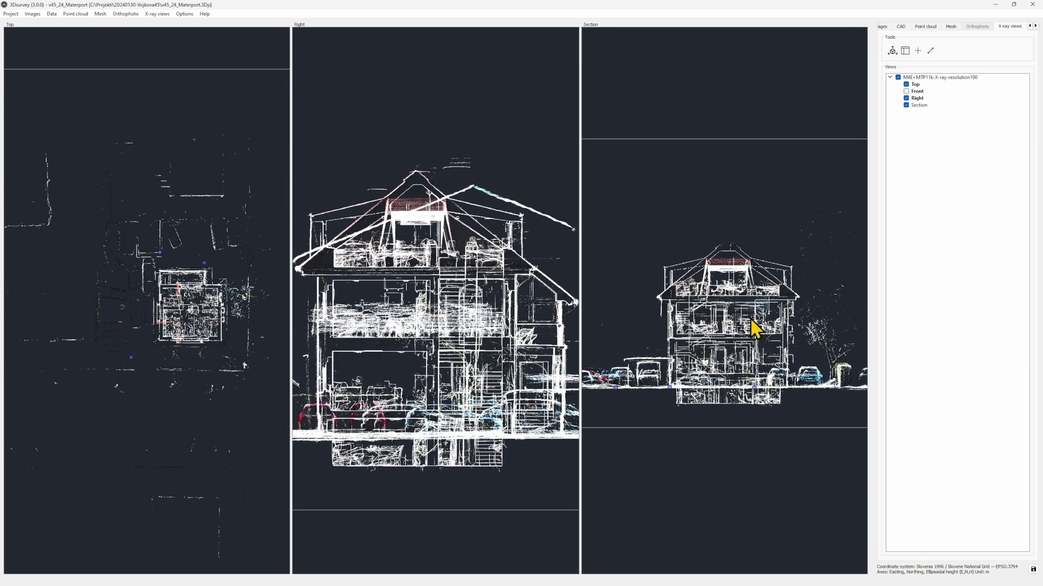
scroll(740, 332, "up", 4)
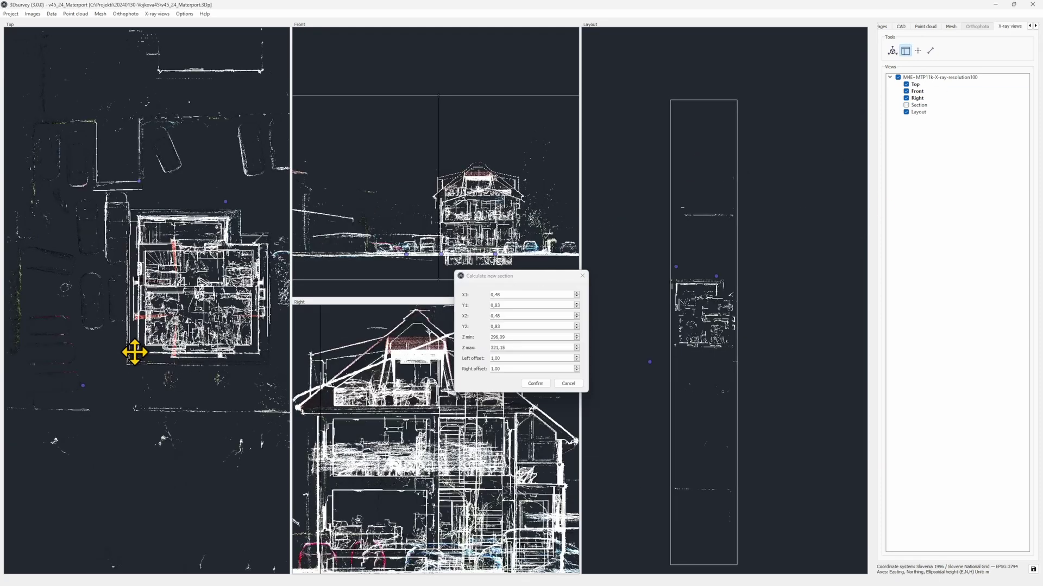
Step: Cut a section along the front wall, then draw and narrow another section through the house
left_click_drag(133, 354, 270, 367)
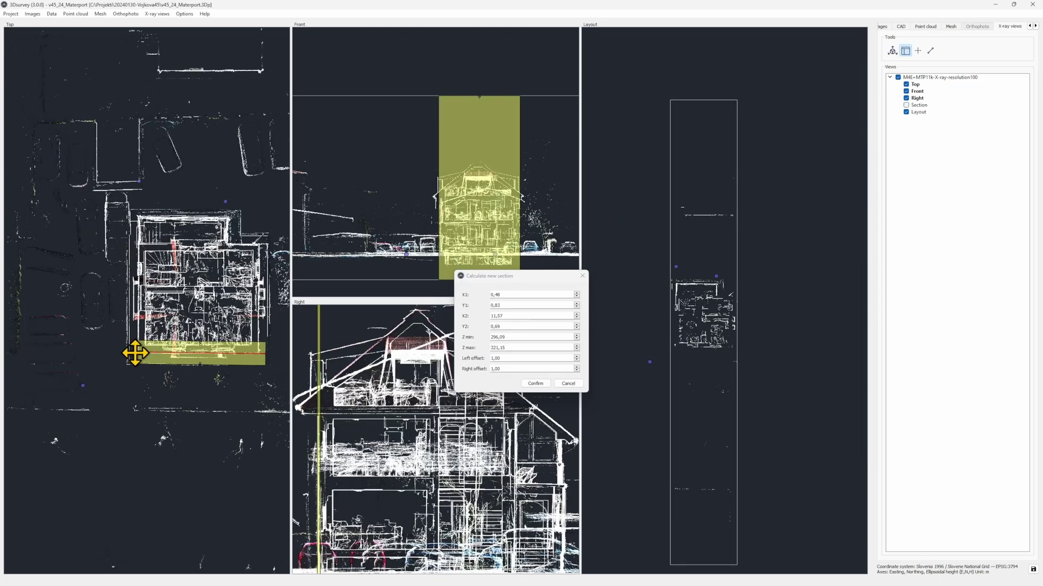
left_click(537, 383)
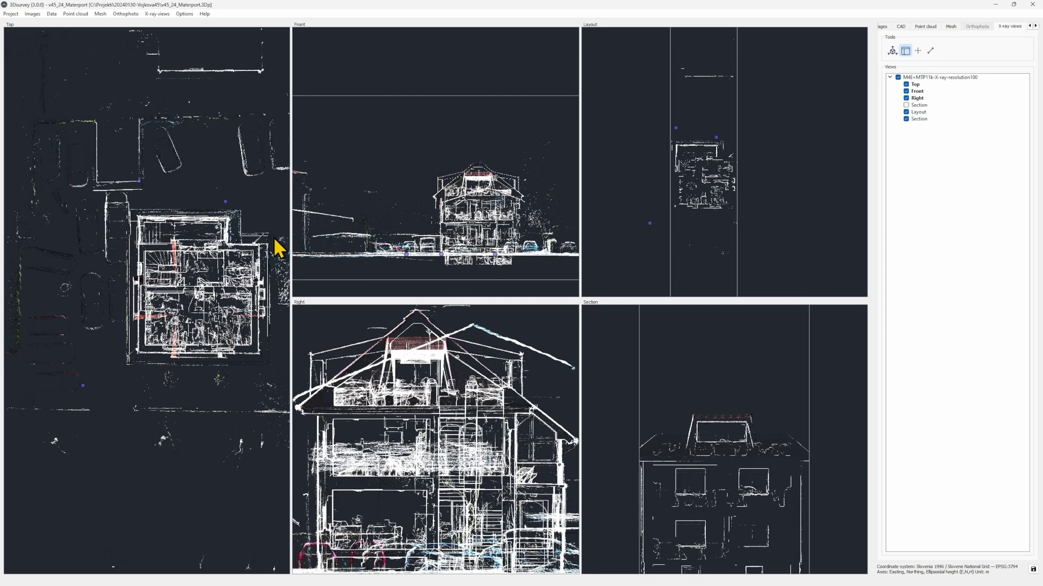
left_click_drag(261, 244, 267, 372)
left_click_drag(523, 393, 414, 484)
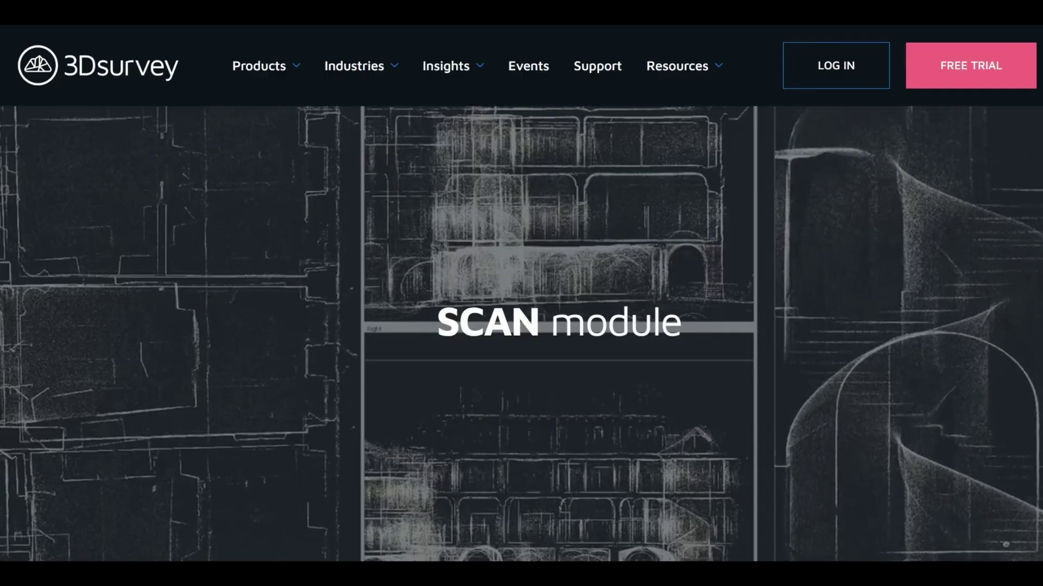